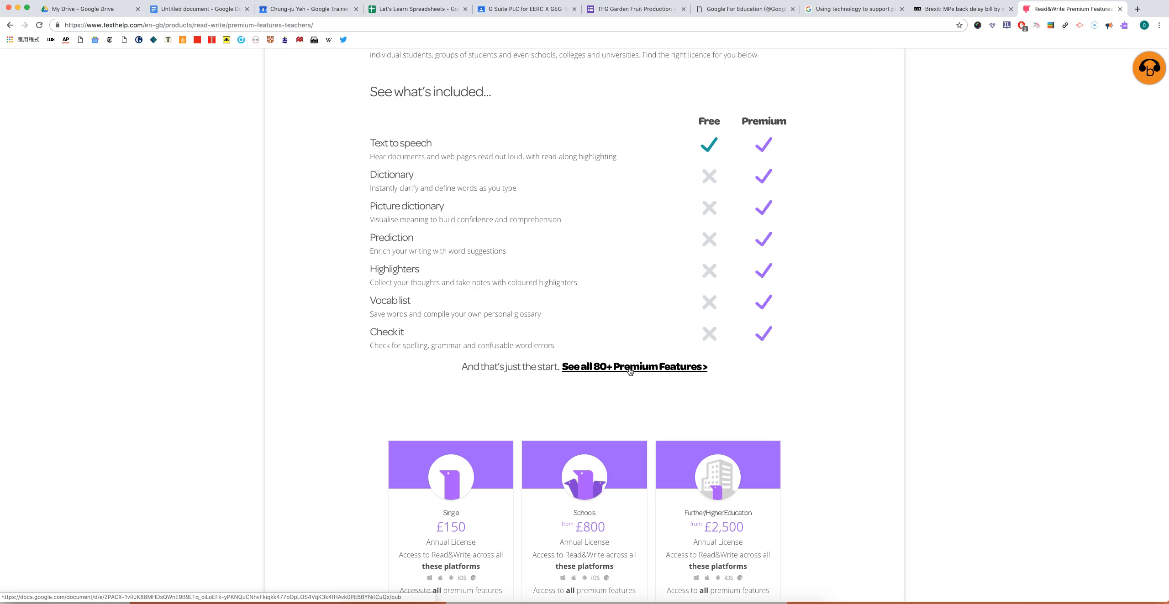
# - Open the full list of 80+ Premium Features from the Read&Write free and premium comparison
pyautogui.scroll(7, 816, 313)
pyautogui.scroll(-3, 816, 313)
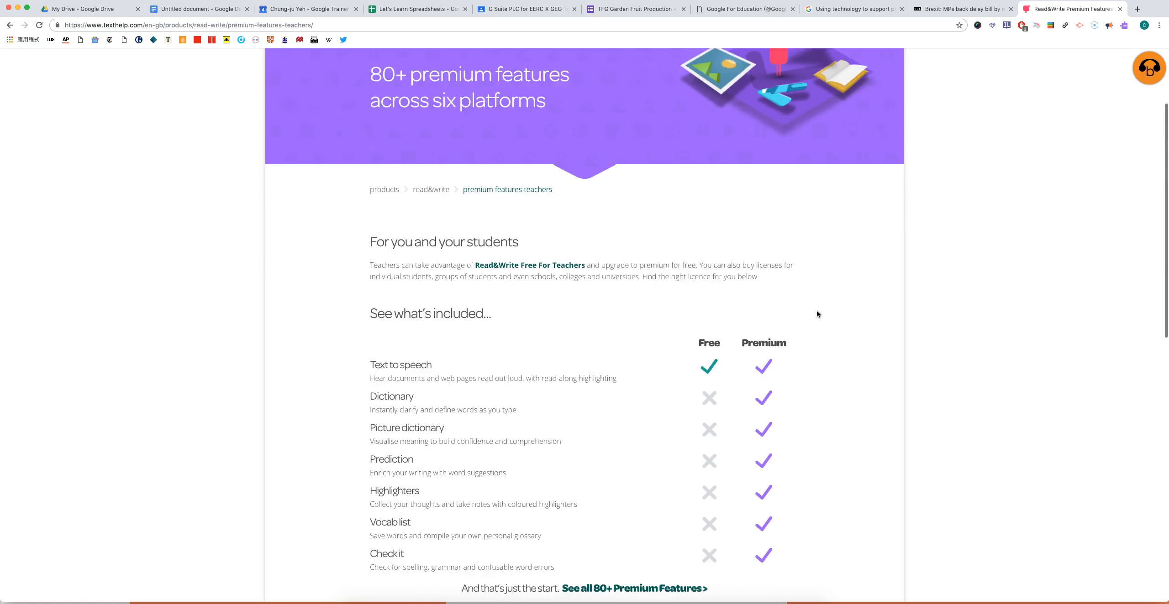
pyautogui.scroll(-5, 813, 312)
pyautogui.click(616, 304)
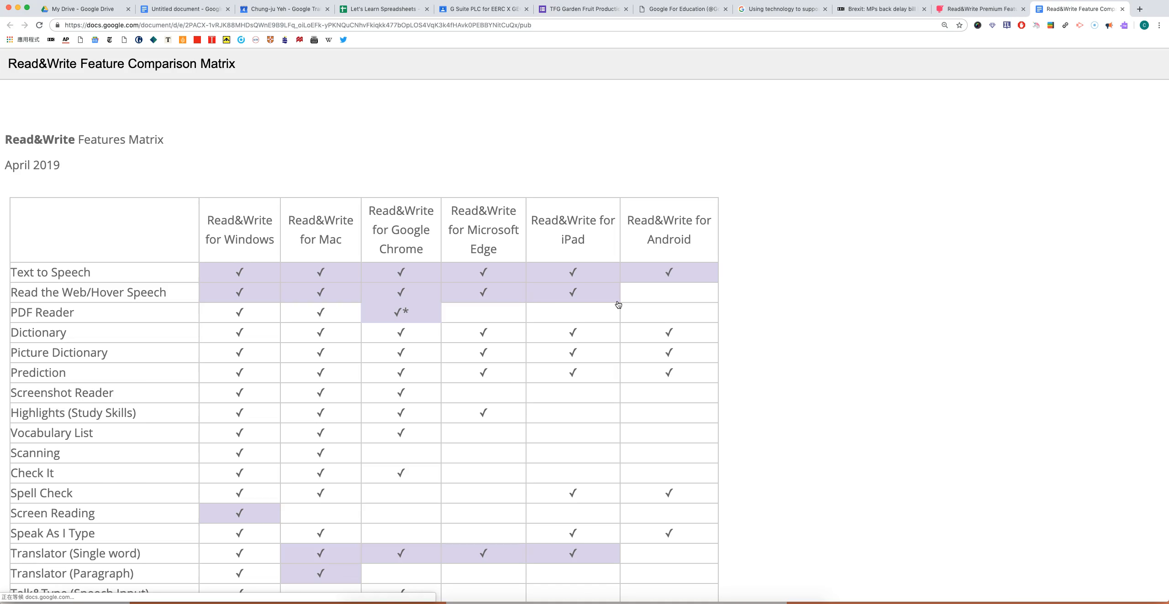
# - Examine the Read&Write Features Matrix to compare the features offered on each platform
pyautogui.scroll(-1, 608, 386)
pyautogui.scroll(-2, 608, 386)
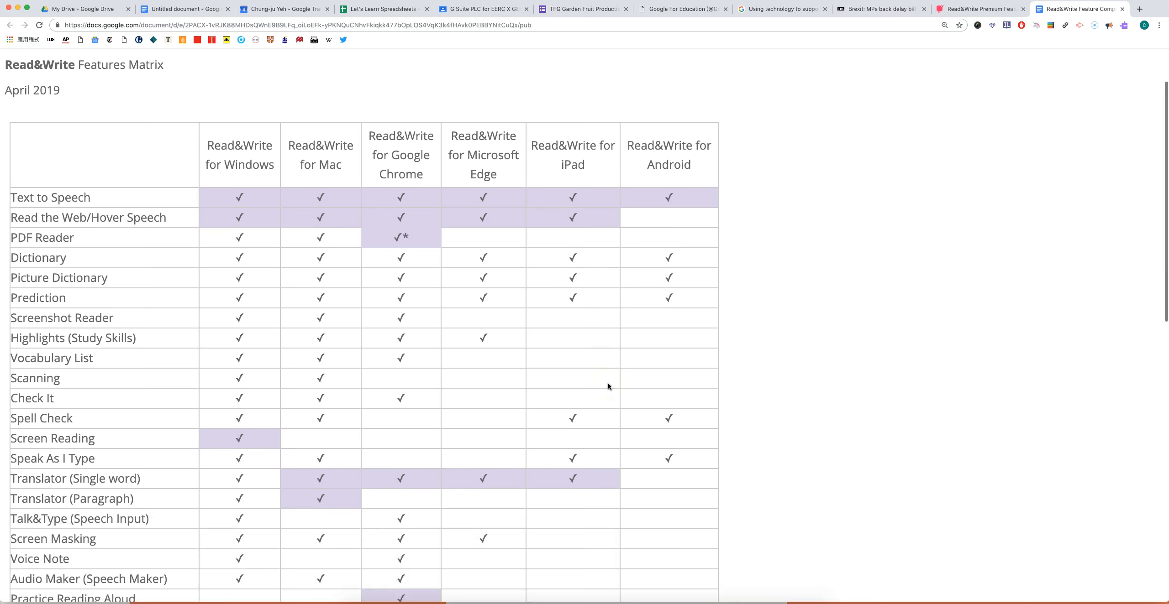
pyautogui.scroll(-5, 608, 386)
pyautogui.scroll(-9, 608, 386)
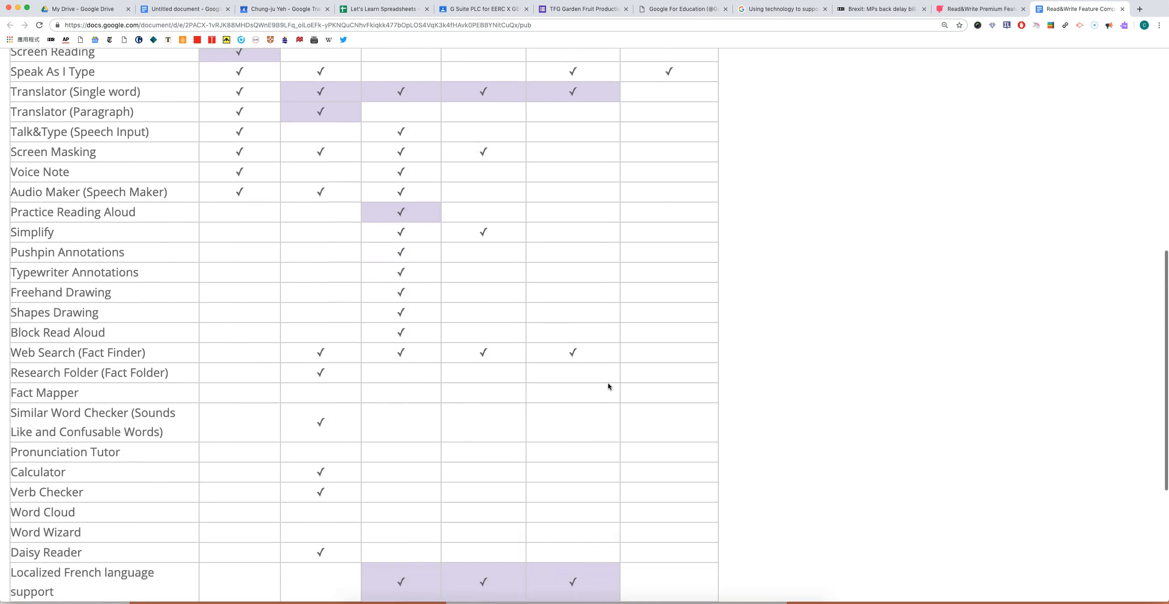
pyautogui.scroll(10, 608, 386)
pyautogui.scroll(6, 608, 386)
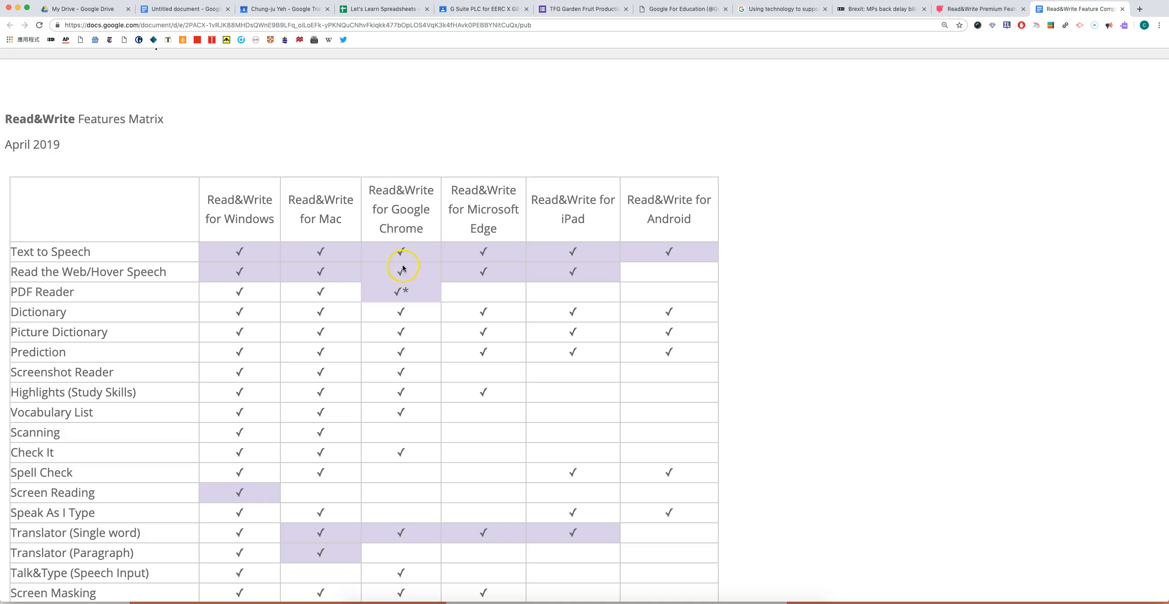
pyautogui.scroll(-5, 406, 357)
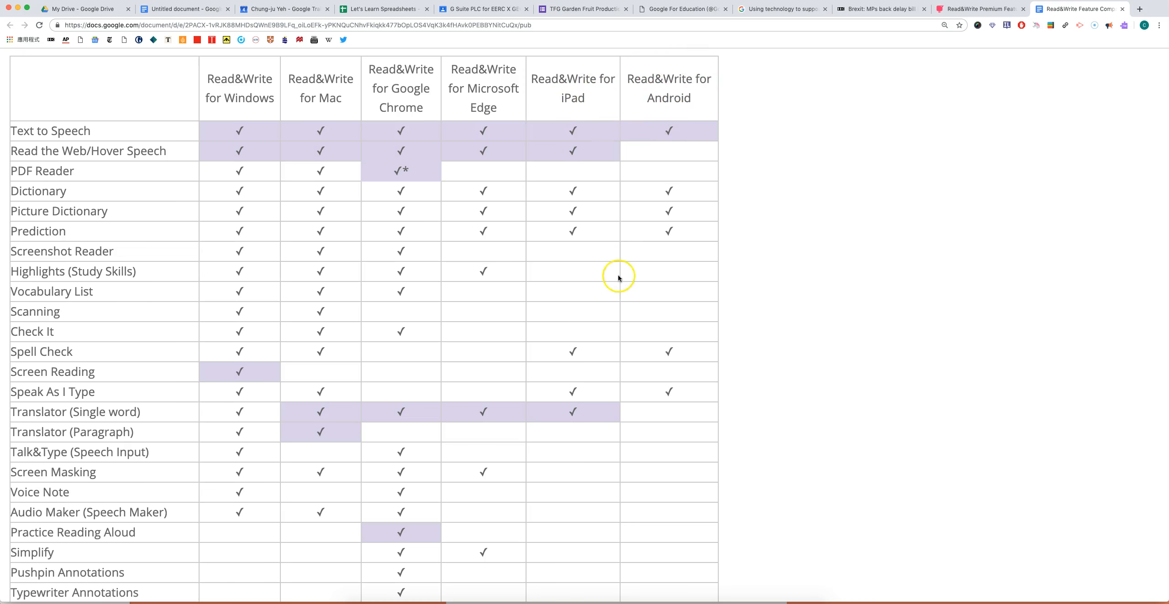
pyautogui.scroll(-4, 618, 276)
pyautogui.scroll(-15, 618, 278)
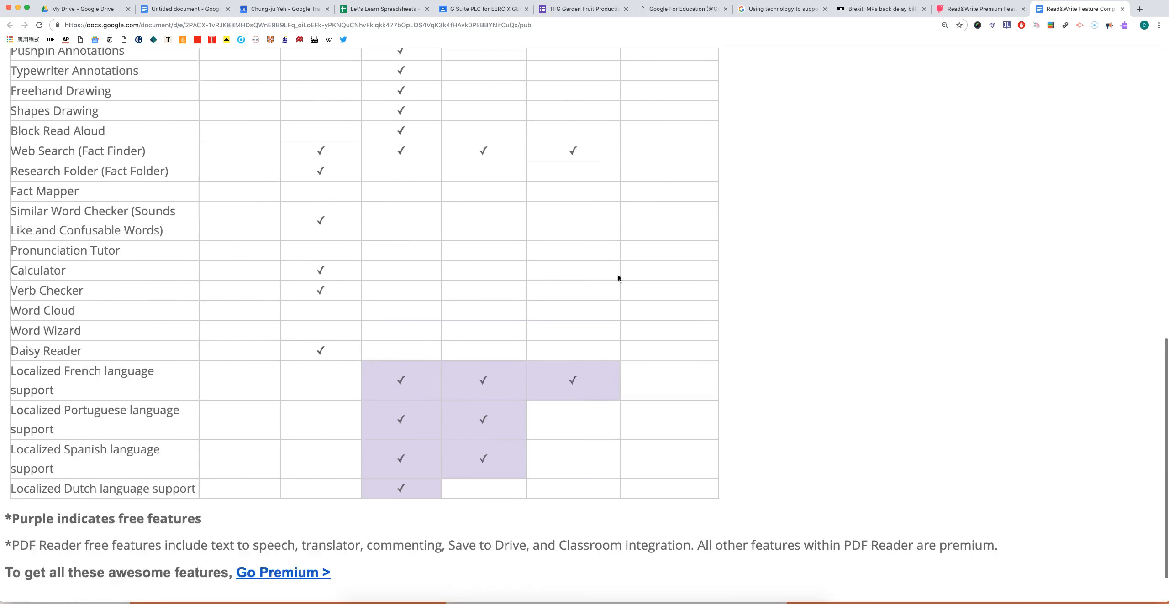
pyautogui.scroll(10, 618, 278)
pyautogui.scroll(10, 618, 277)
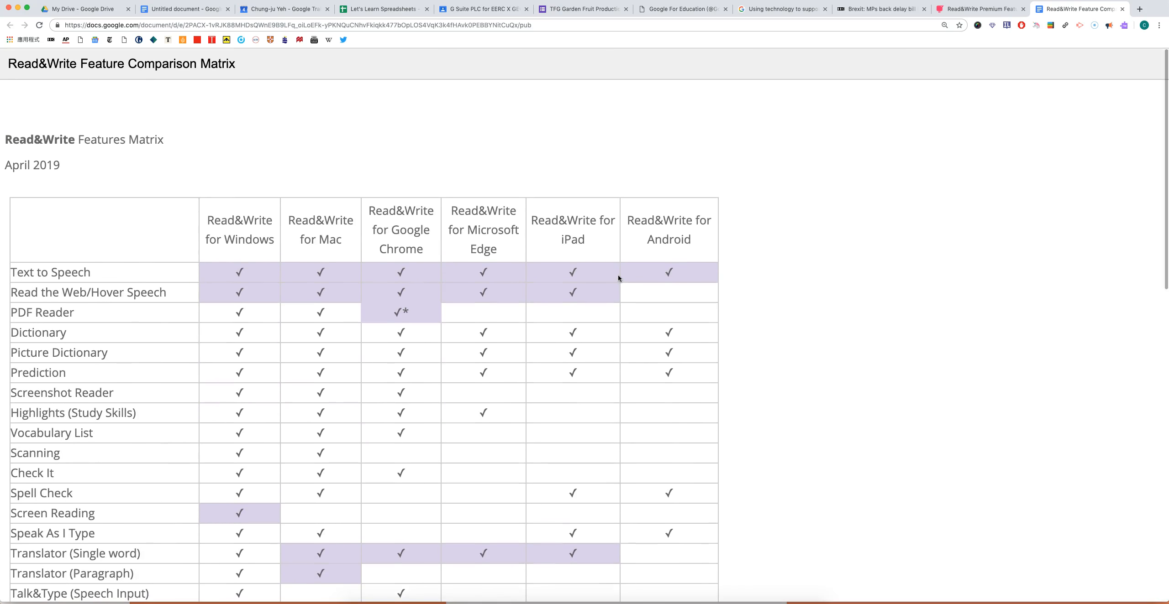
pyautogui.scroll(-20, 618, 277)
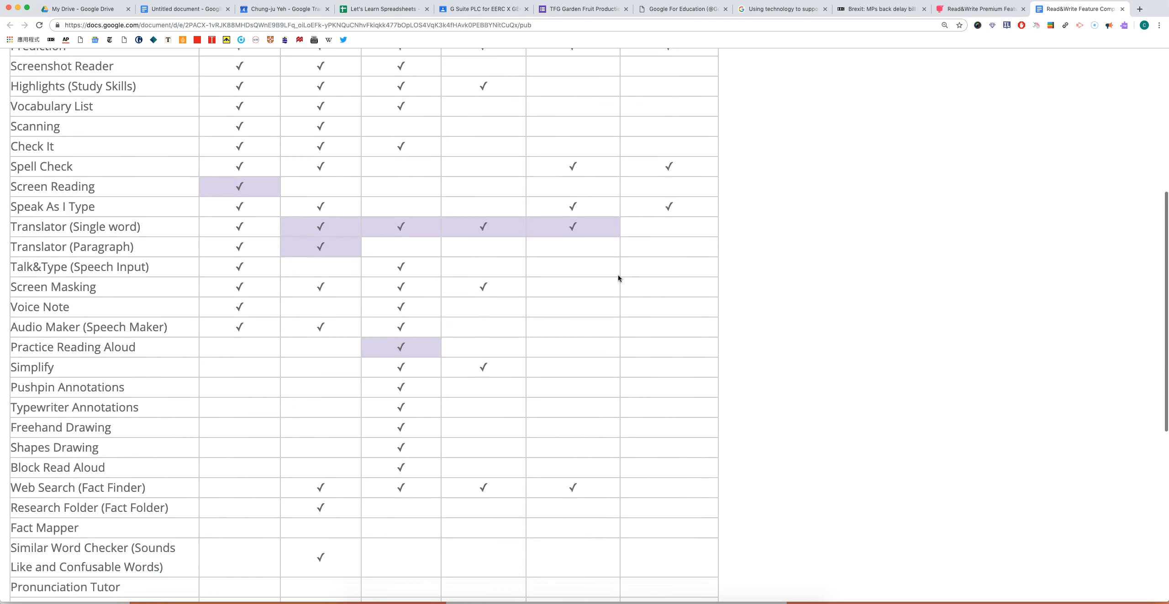
pyautogui.scroll(-7, 618, 278)
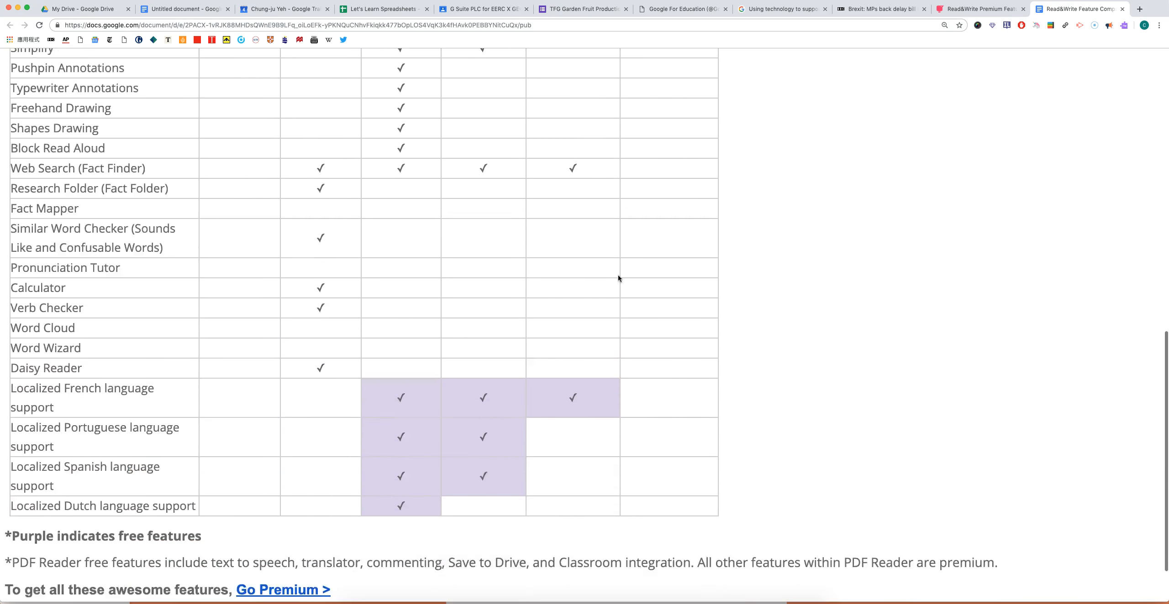
pyautogui.scroll(11, 618, 278)
pyautogui.scroll(13, 618, 276)
pyautogui.scroll(-4, 618, 277)
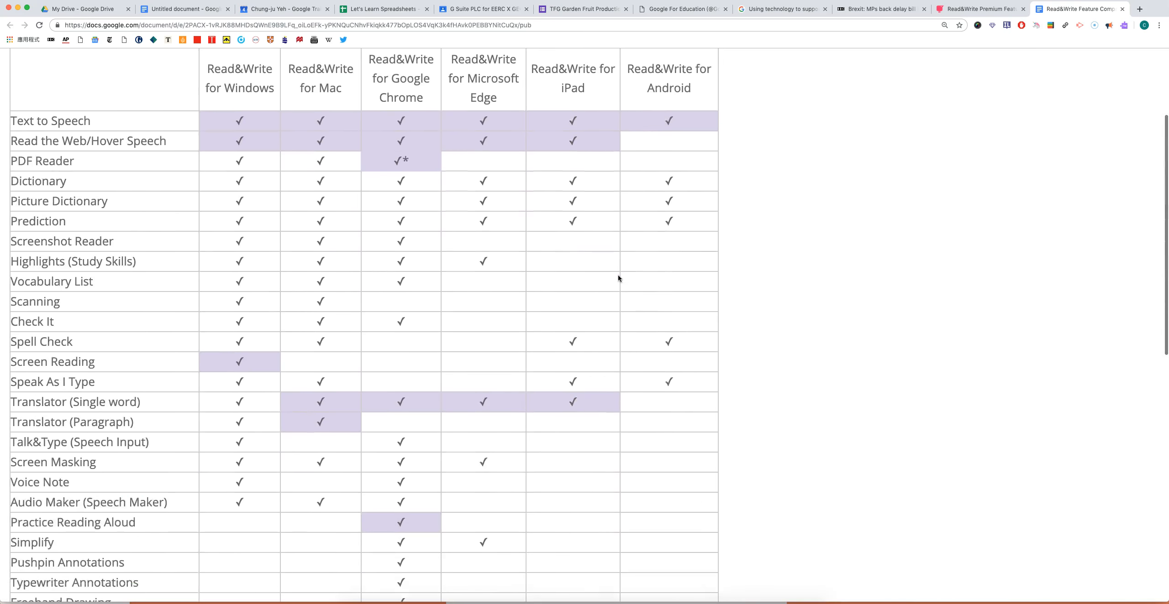
pyautogui.scroll(5, 617, 275)
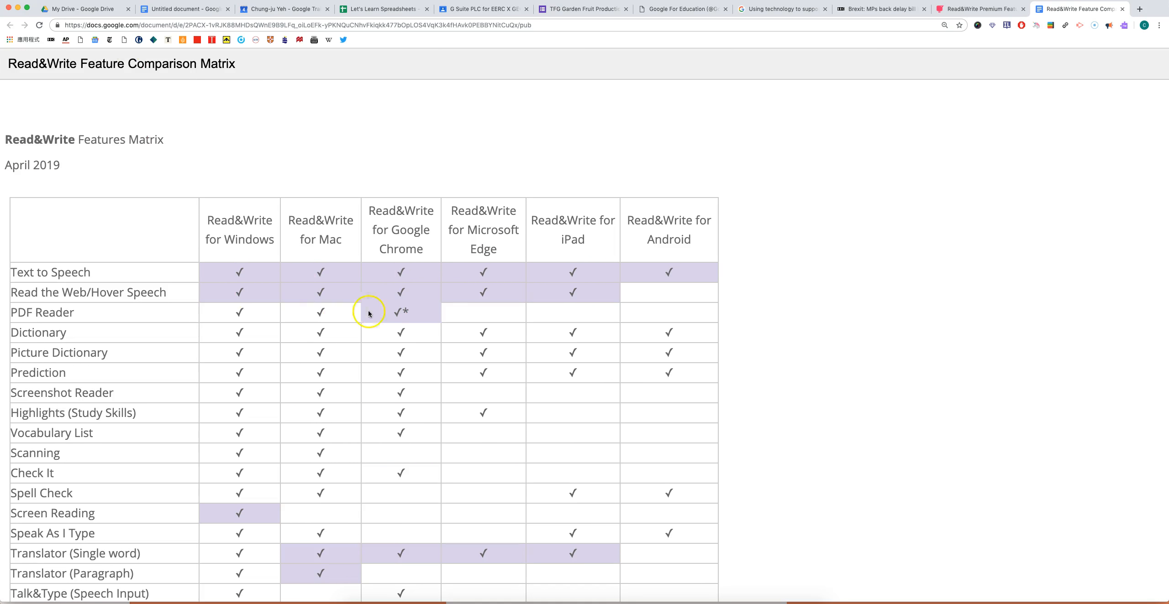
# - Check the Read&Write for Google Chrome column of the matrix for free and premium features
pyautogui.scroll(-5, 584, 429)
pyautogui.scroll(3, 584, 428)
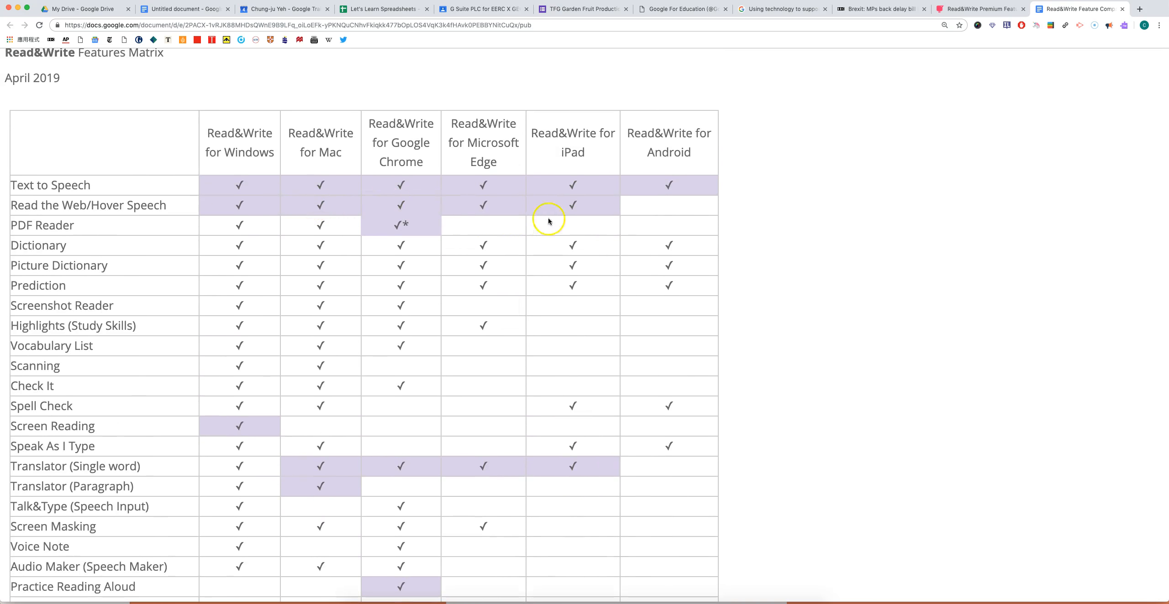
pyautogui.scroll(-10, 555, 400)
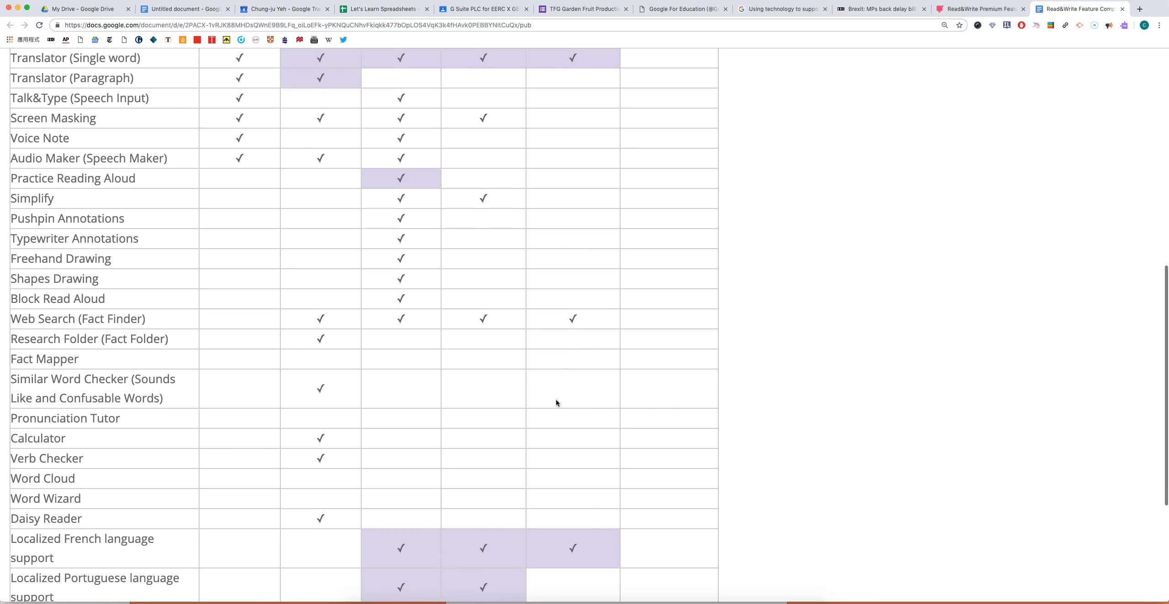
pyautogui.scroll(15, 555, 400)
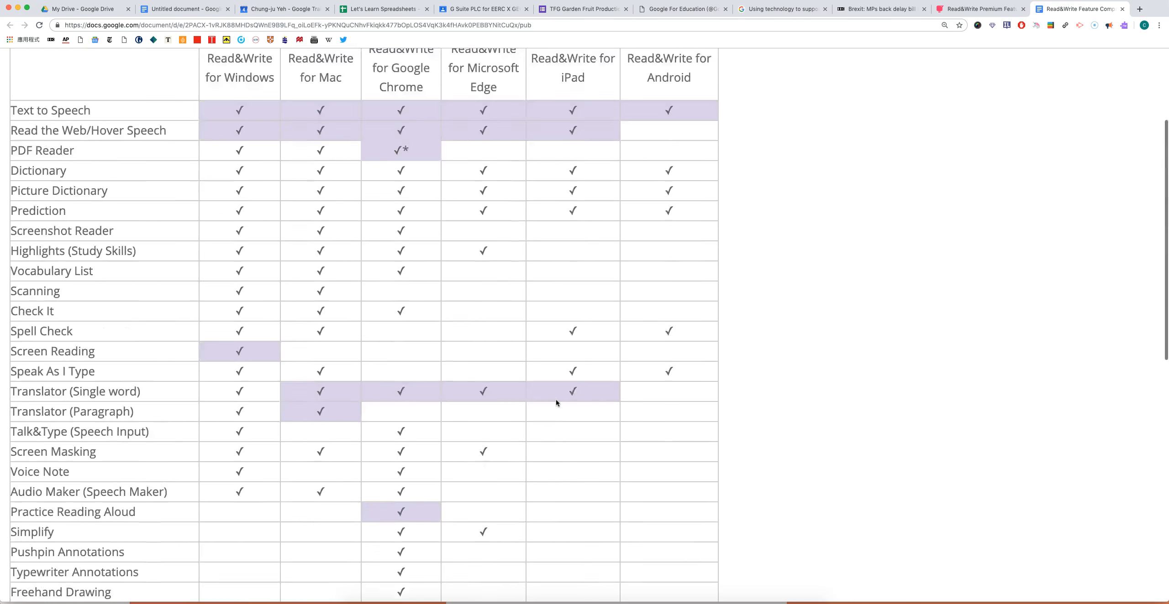
pyautogui.click(400, 263)
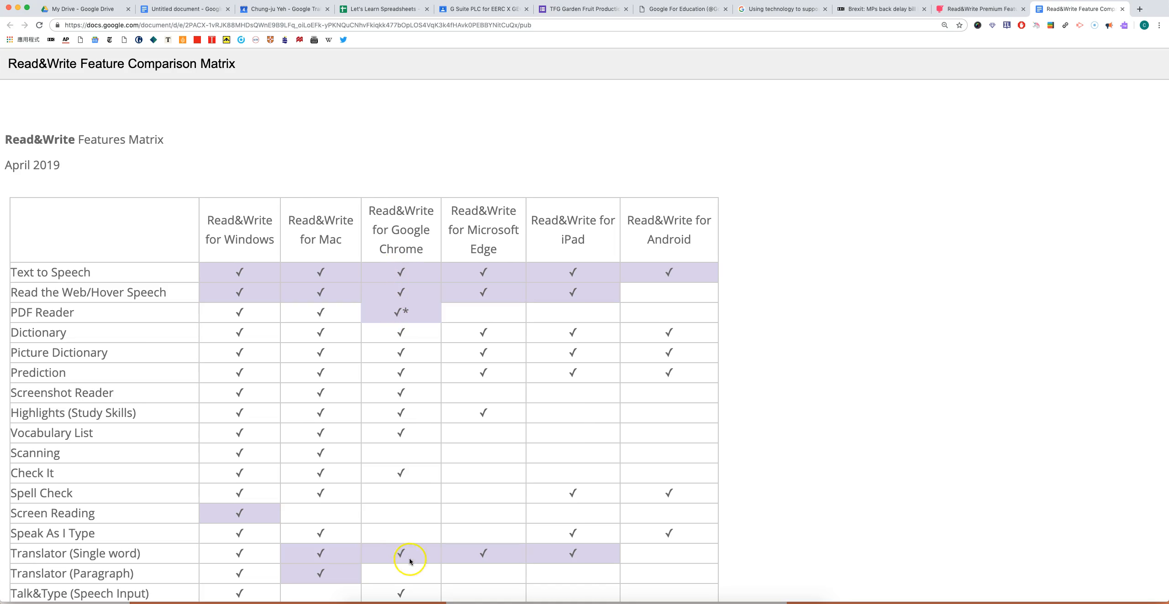
pyautogui.scroll(-10, 409, 561)
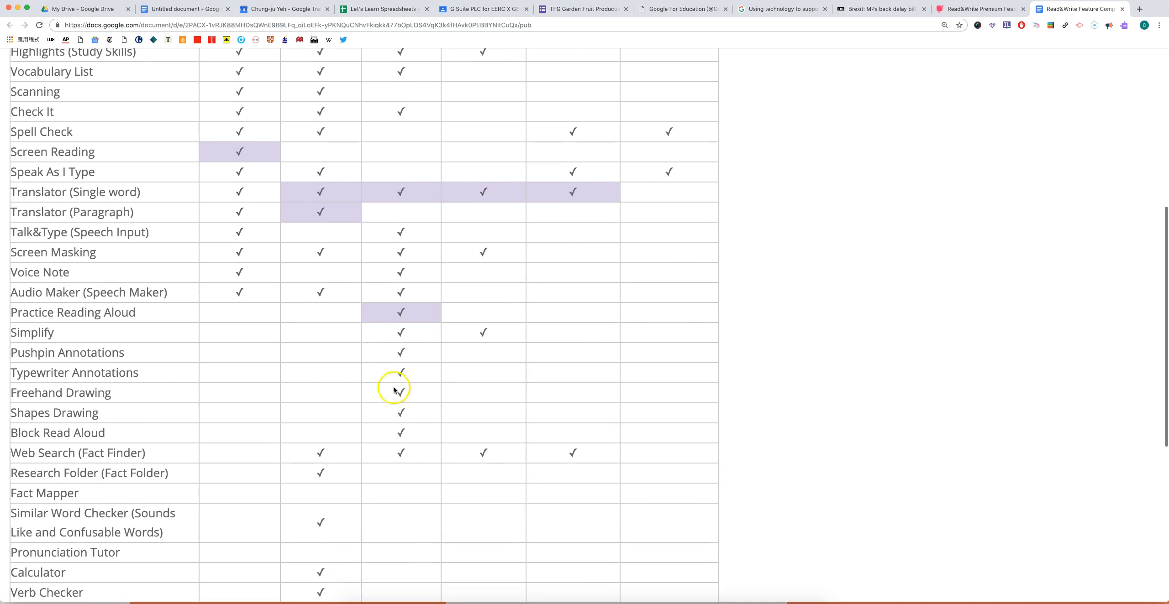
pyautogui.scroll(10, 418, 313)
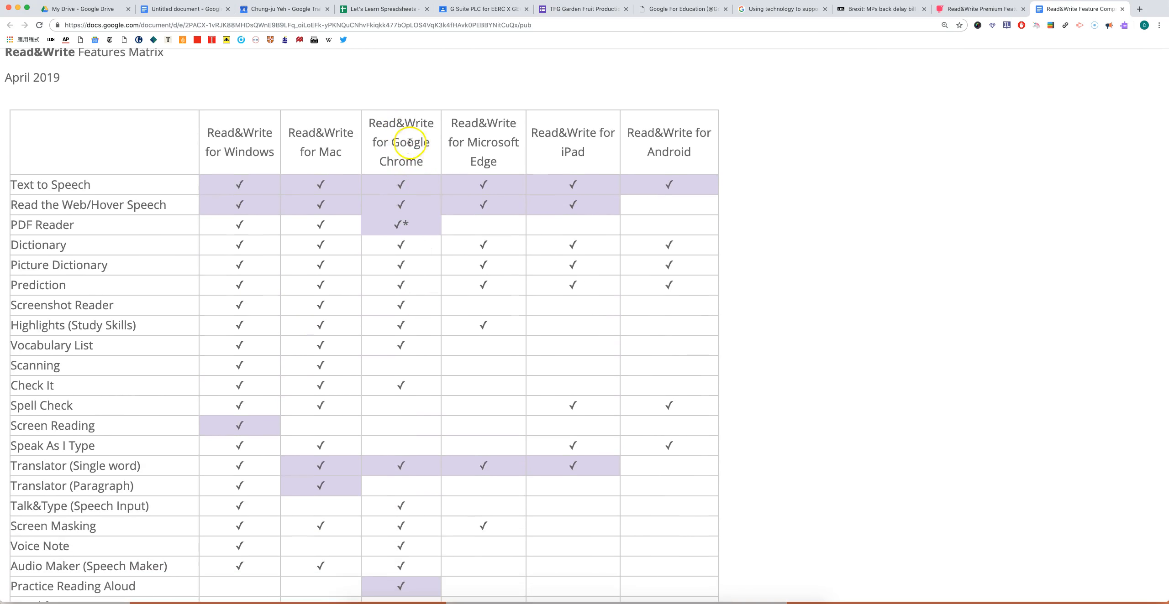
pyautogui.scroll(-5, 390, 322)
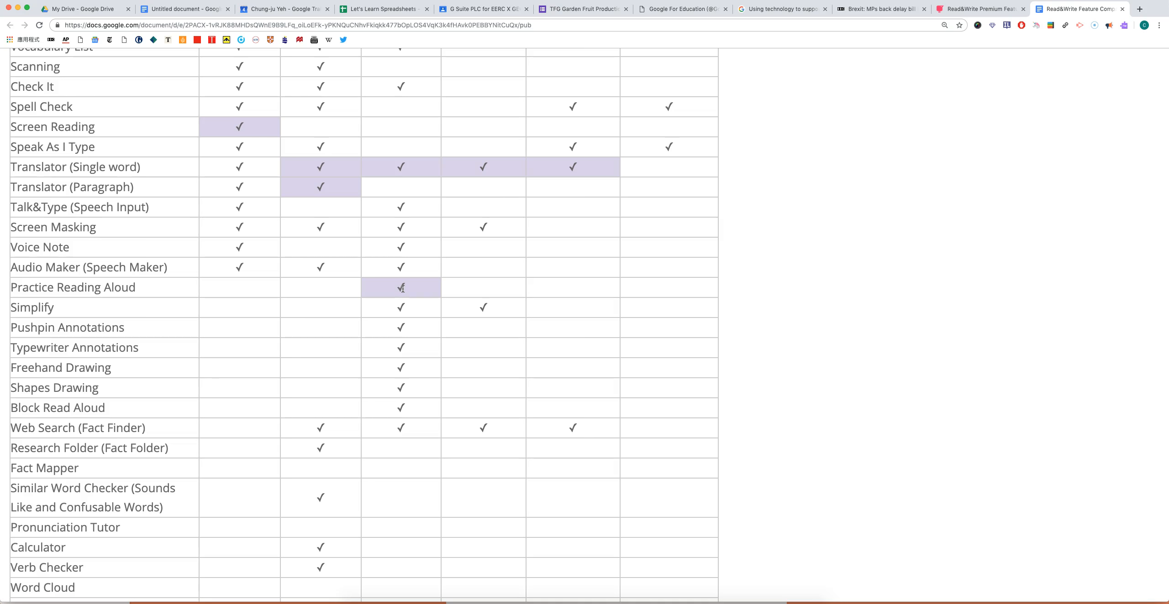
pyautogui.scroll(10, 403, 288)
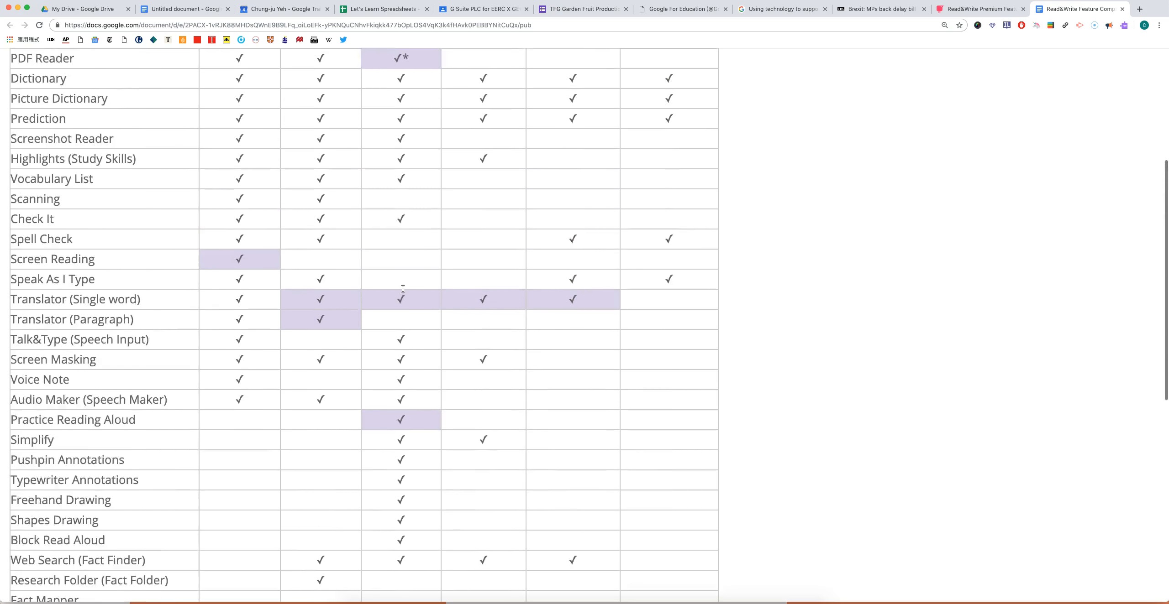
pyautogui.scroll(1, 403, 288)
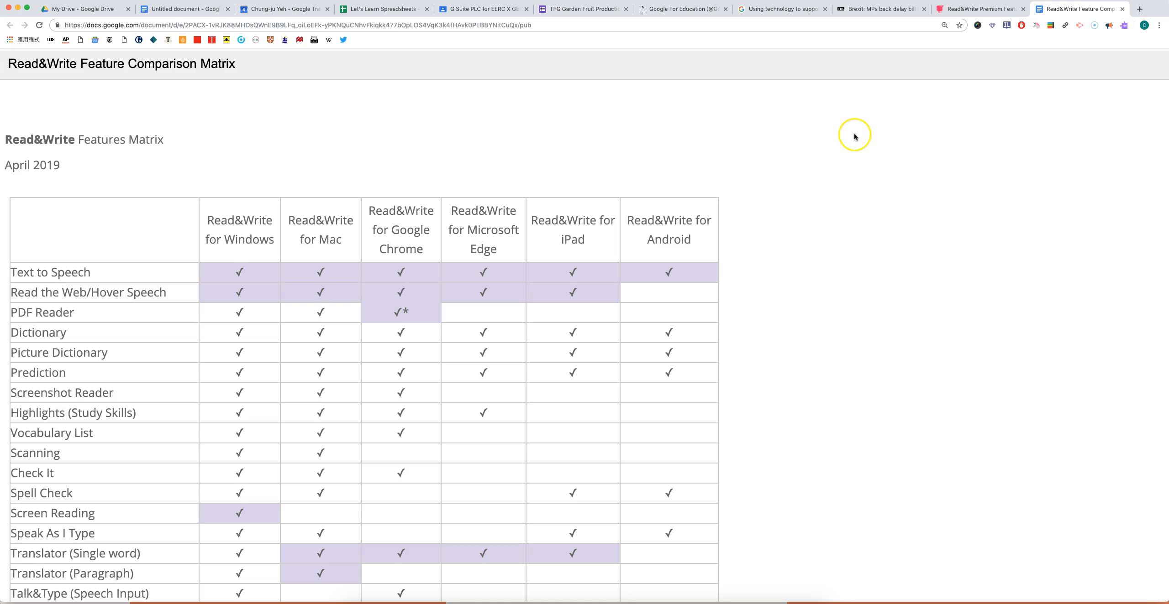
# - Close the feature comparison matrix and open the Read&Write Free For Teachers page from the premium features page
pyautogui.click(1122, 9)
pyautogui.scroll(9, 1018, 160)
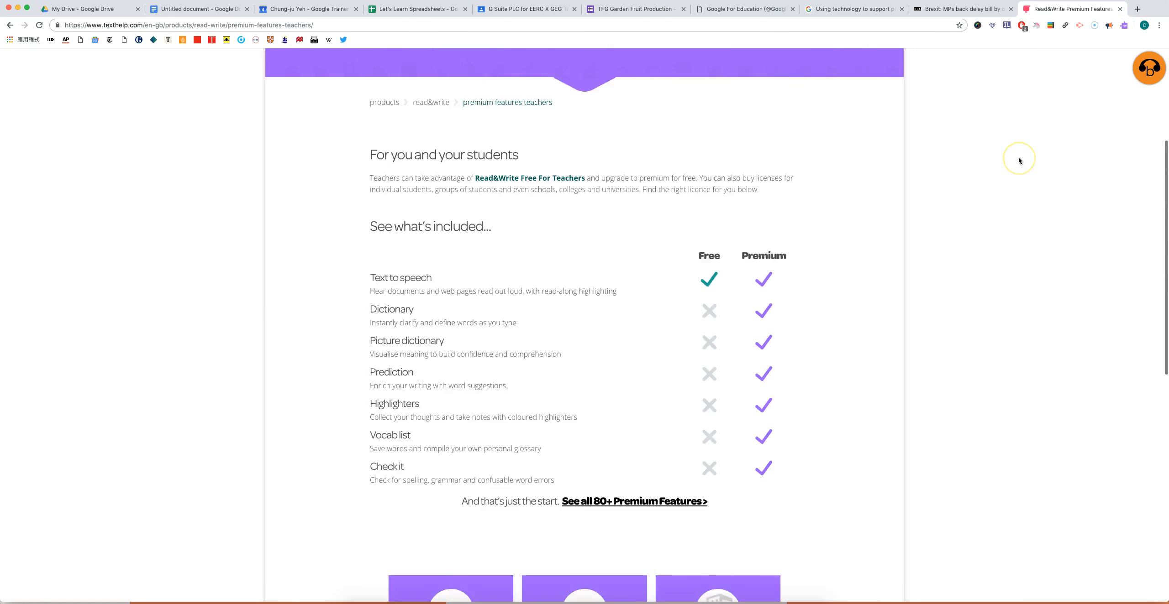
pyautogui.scroll(-1, 1018, 161)
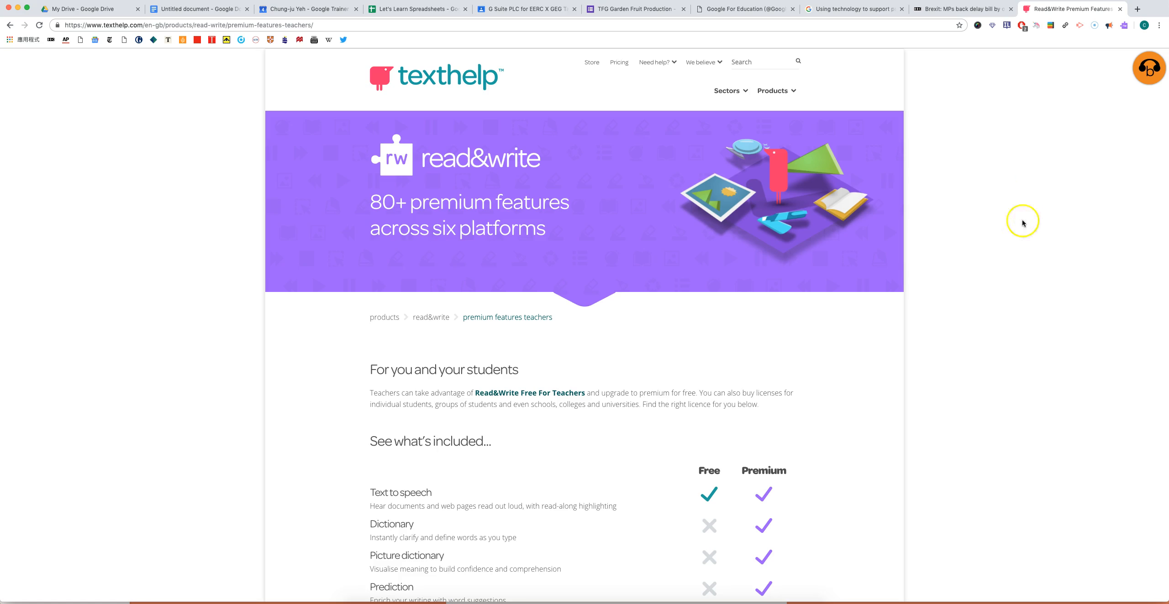
pyautogui.click(519, 396)
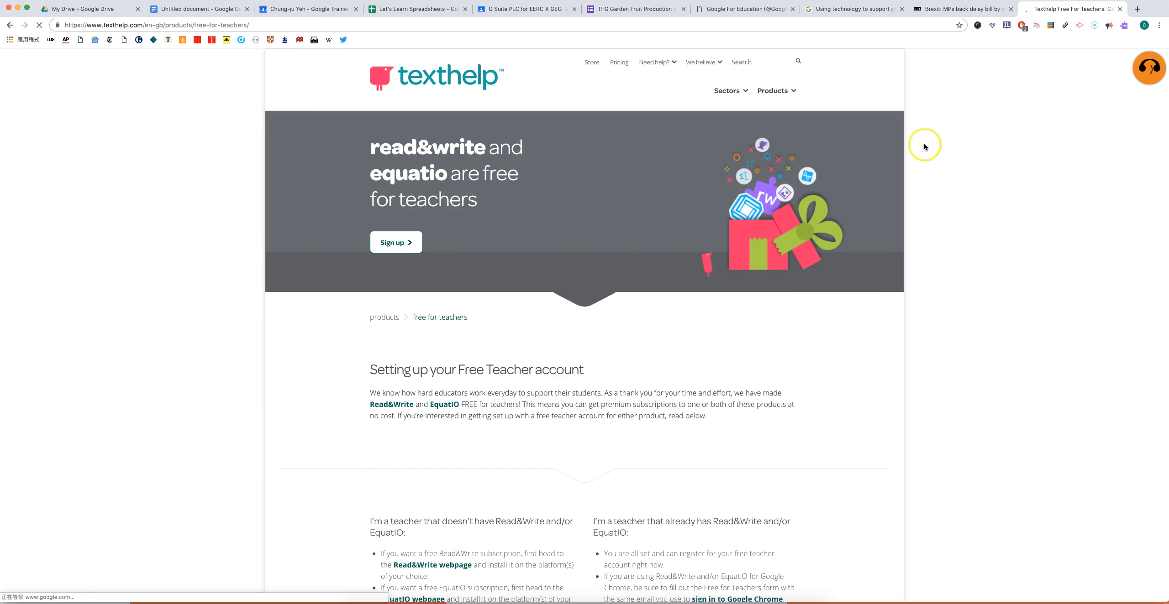
# - Close the Free For Teachers page and open the teacher premium features through the Read&Write trial notice on the BBC article
pyautogui.click(1119, 9)
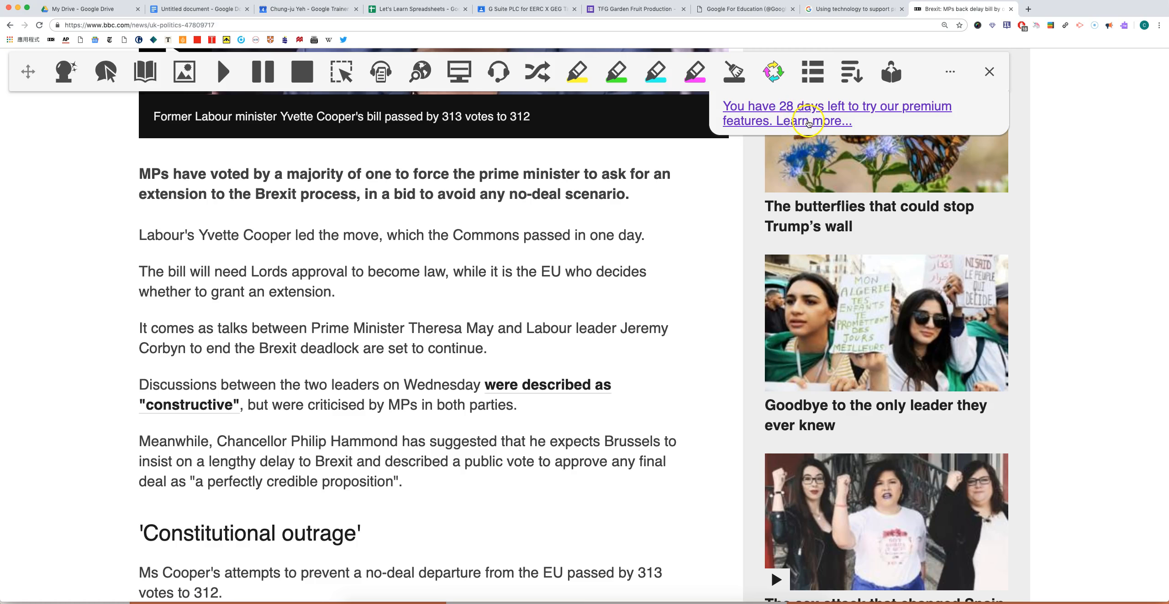
pyautogui.click(808, 126)
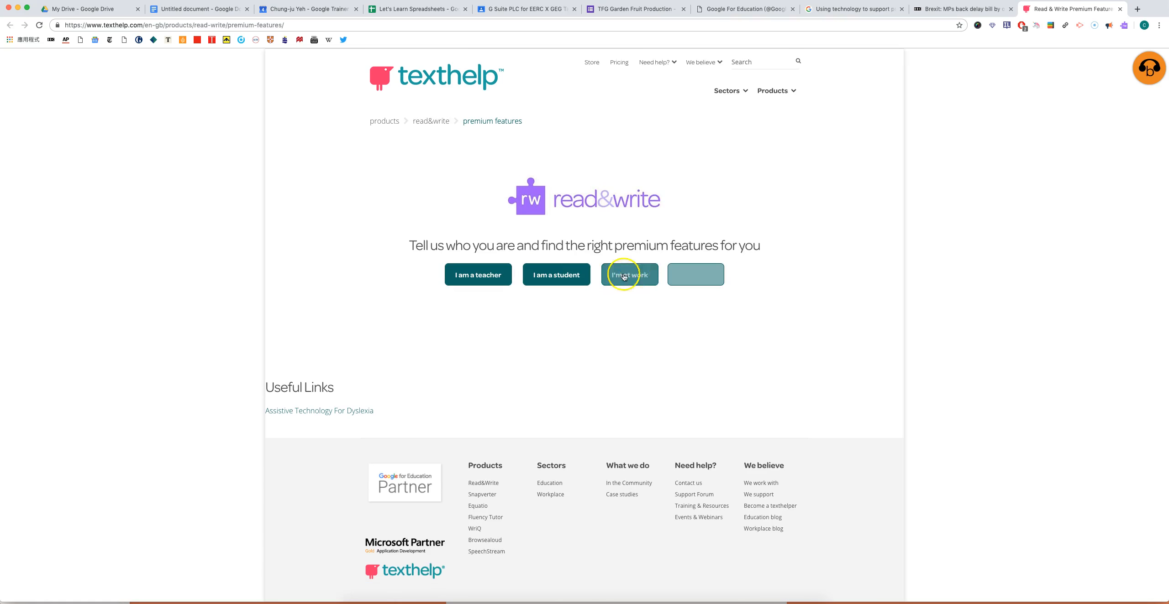
pyautogui.click(483, 277)
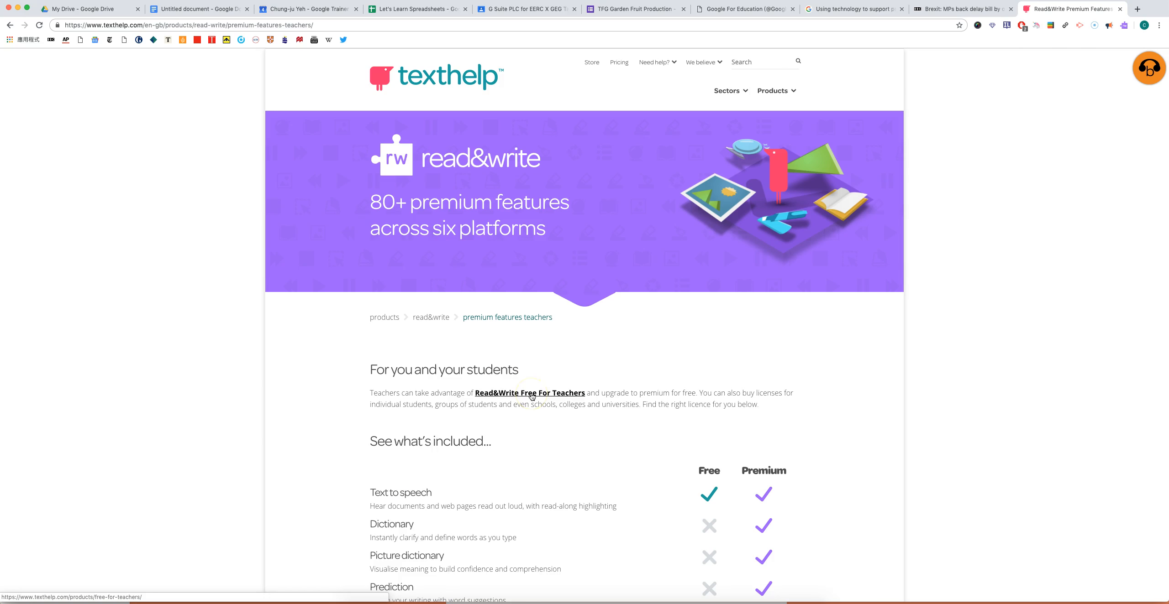
# - Open the Free For Teachers page from the subscription options below the licence prices
pyautogui.scroll(-20, 739, 417)
pyautogui.scroll(3, 739, 417)
pyautogui.scroll(15, 739, 417)
pyautogui.scroll(-14, 739, 418)
pyautogui.click(739, 383)
pyautogui.scroll(-3, 713, 382)
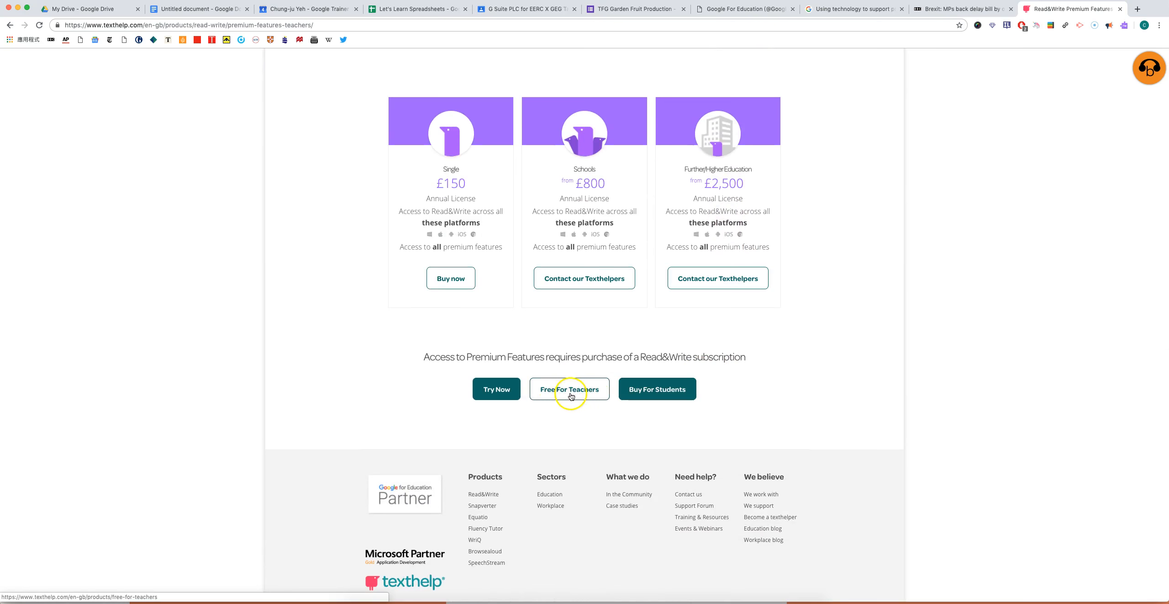
pyautogui.click(568, 391)
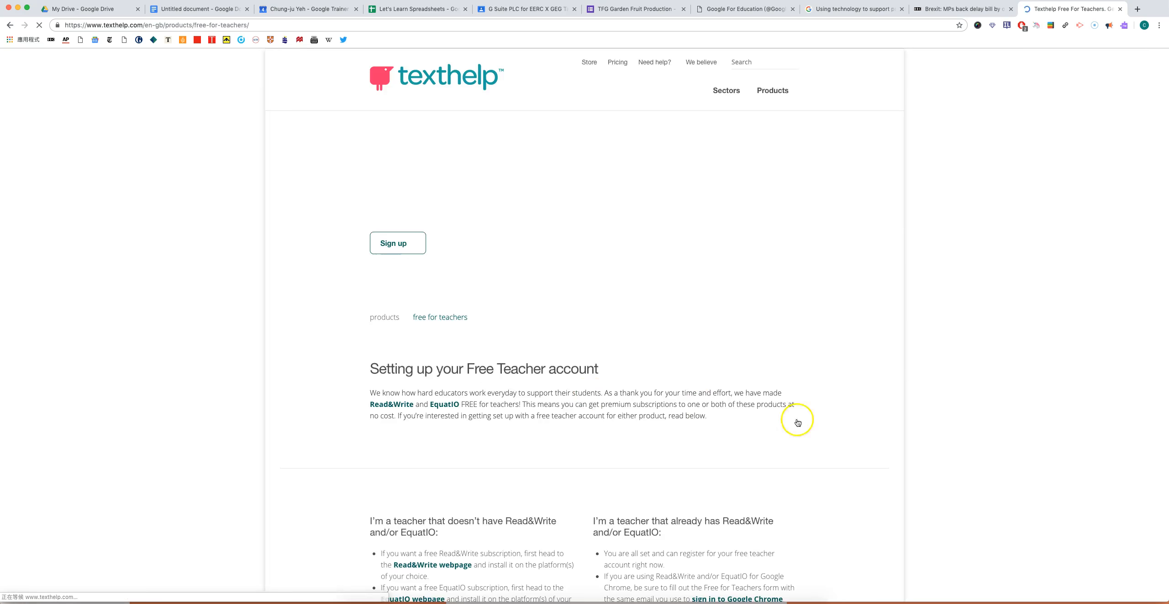
# - Review the Free Teacher account setup instructions and the fields of the registration form
pyautogui.scroll(-4, 845, 434)
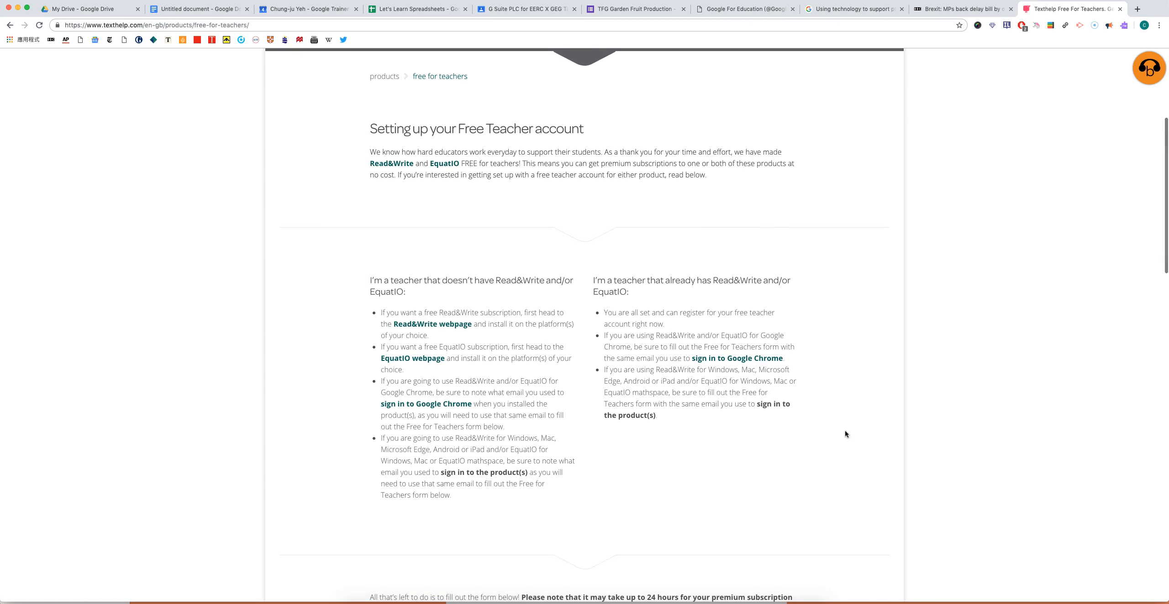
pyautogui.scroll(-1, 845, 434)
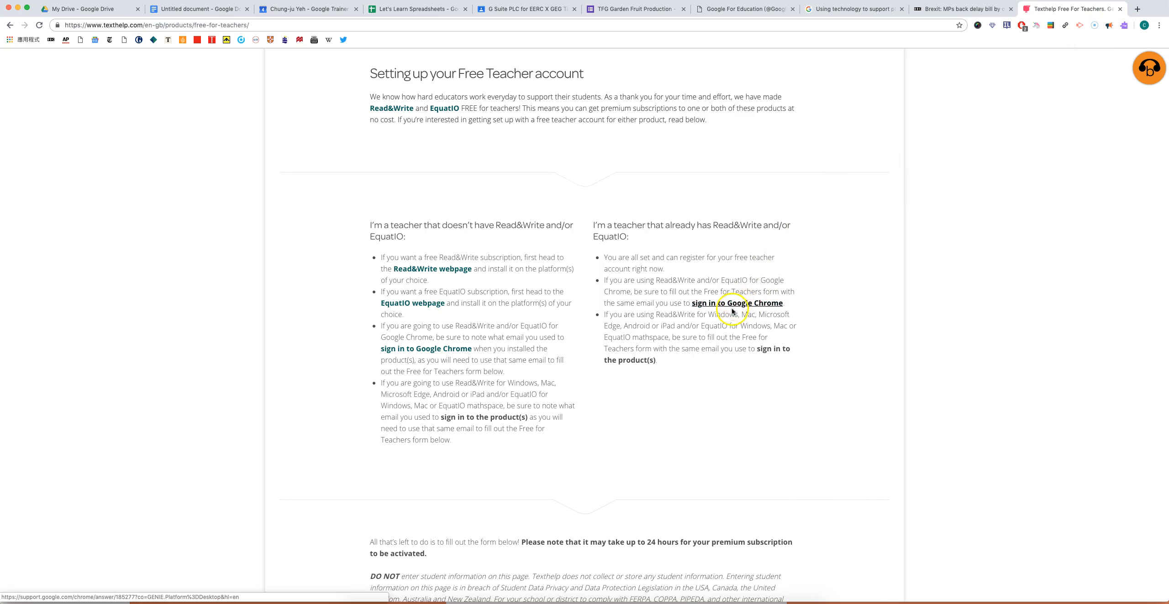
pyautogui.scroll(-10, 842, 403)
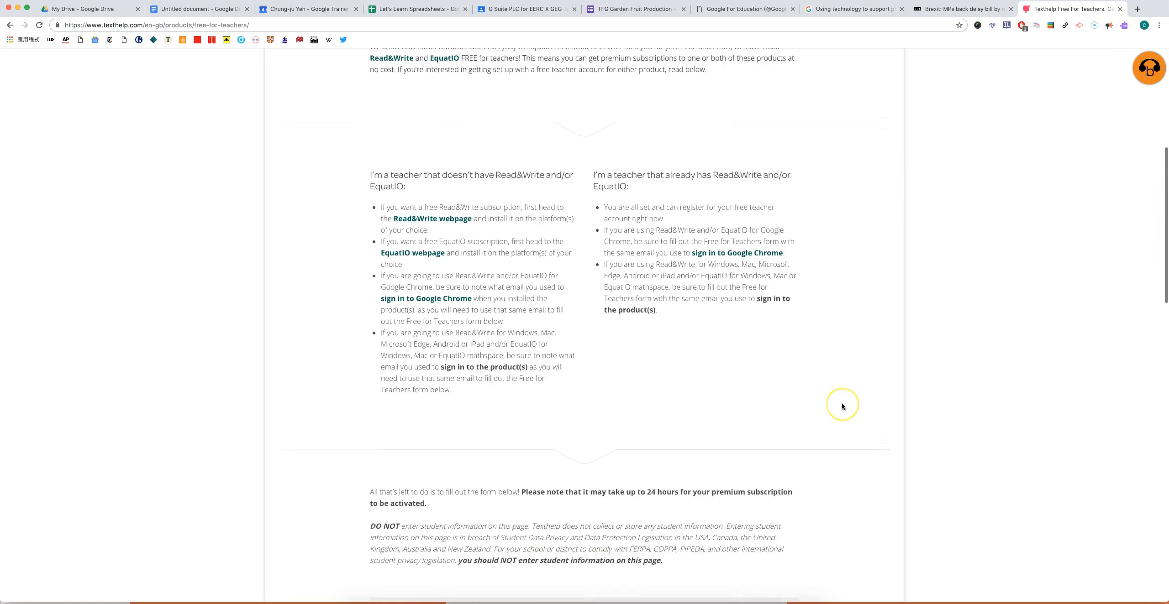
pyautogui.scroll(-2, 842, 404)
pyautogui.scroll(3, 842, 404)
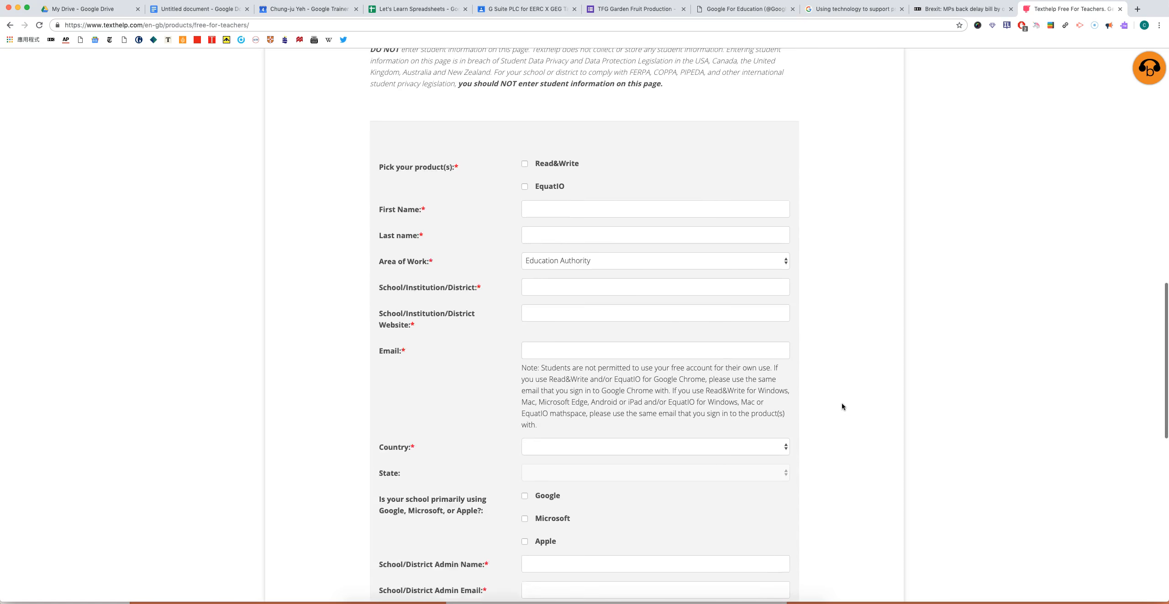
pyautogui.scroll(-3, 842, 404)
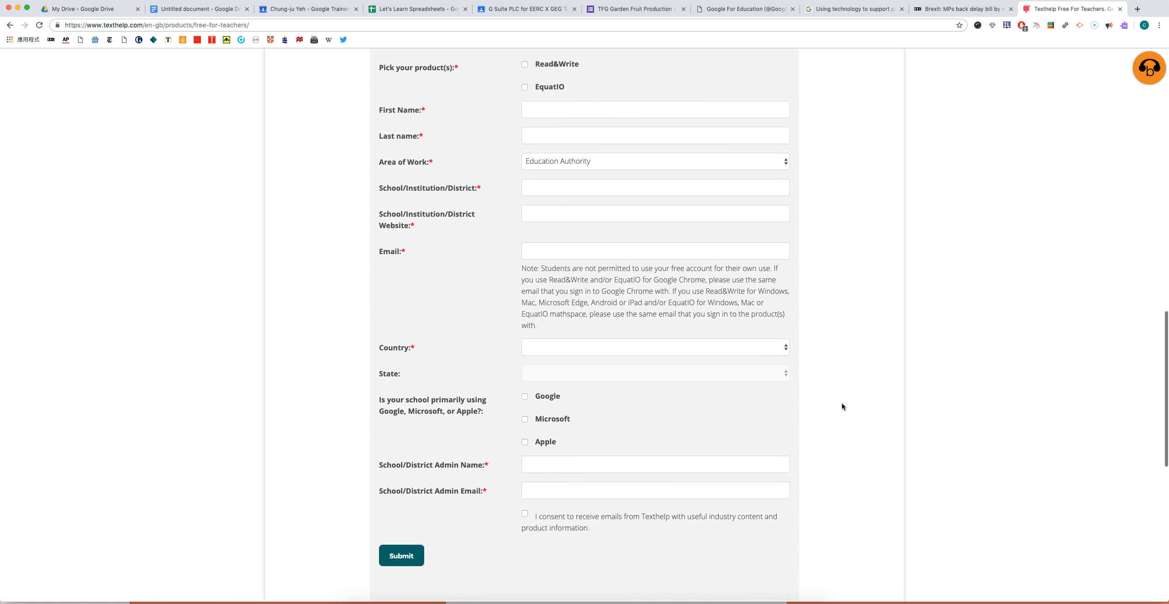
pyautogui.scroll(1, 842, 407)
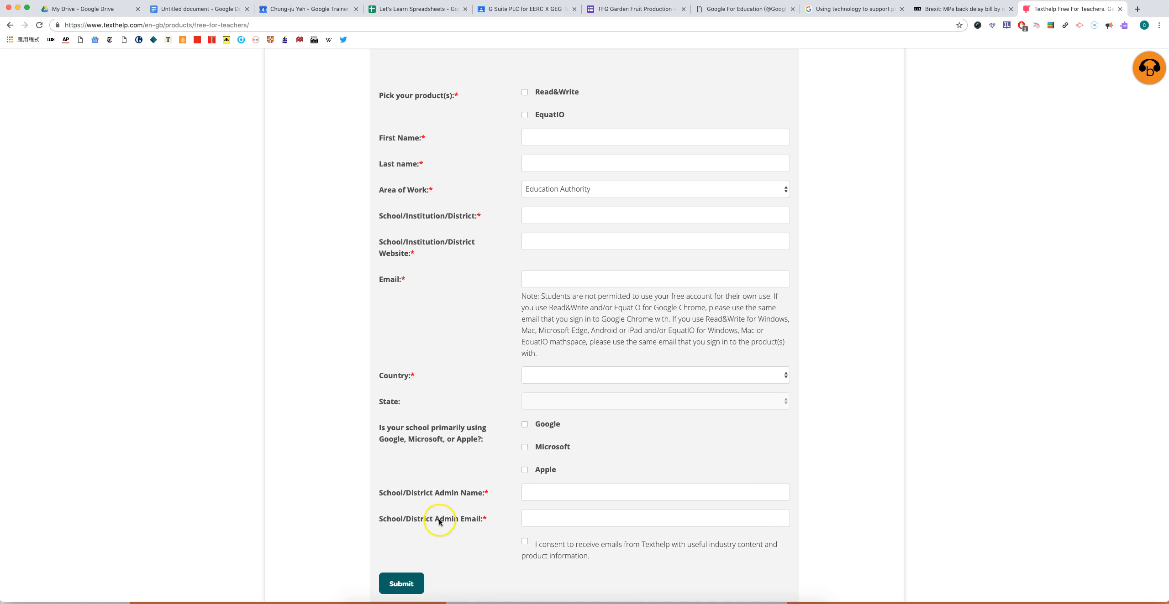
# - Review the Free For Teachers registration form's email requirement and the account setup instructions above it
pyautogui.scroll(8, 768, 424)
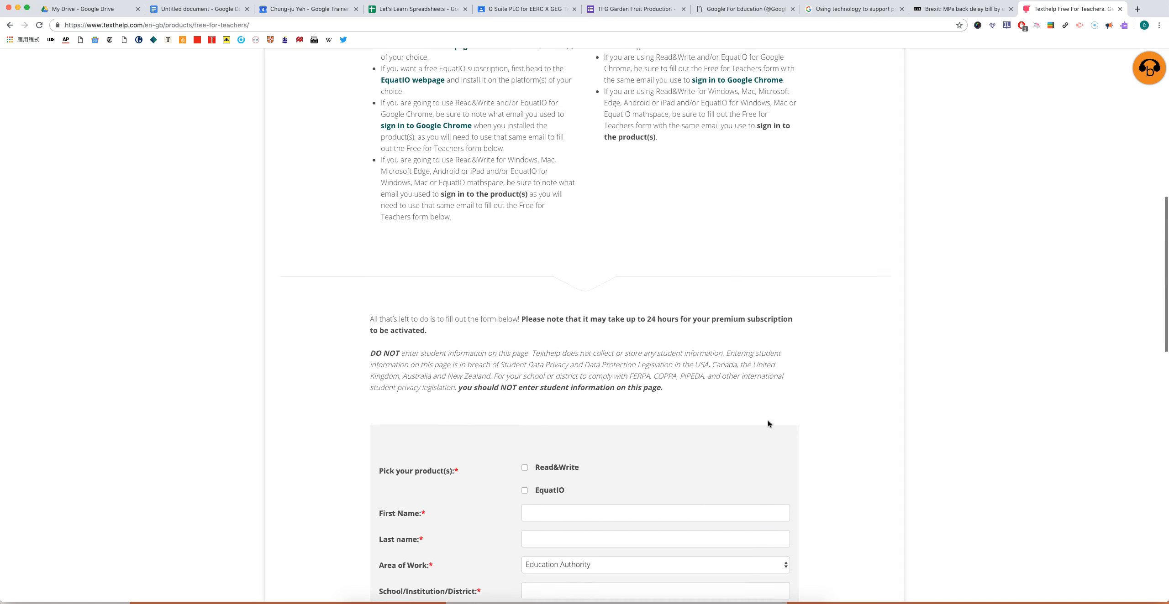
pyautogui.scroll(6, 799, 221)
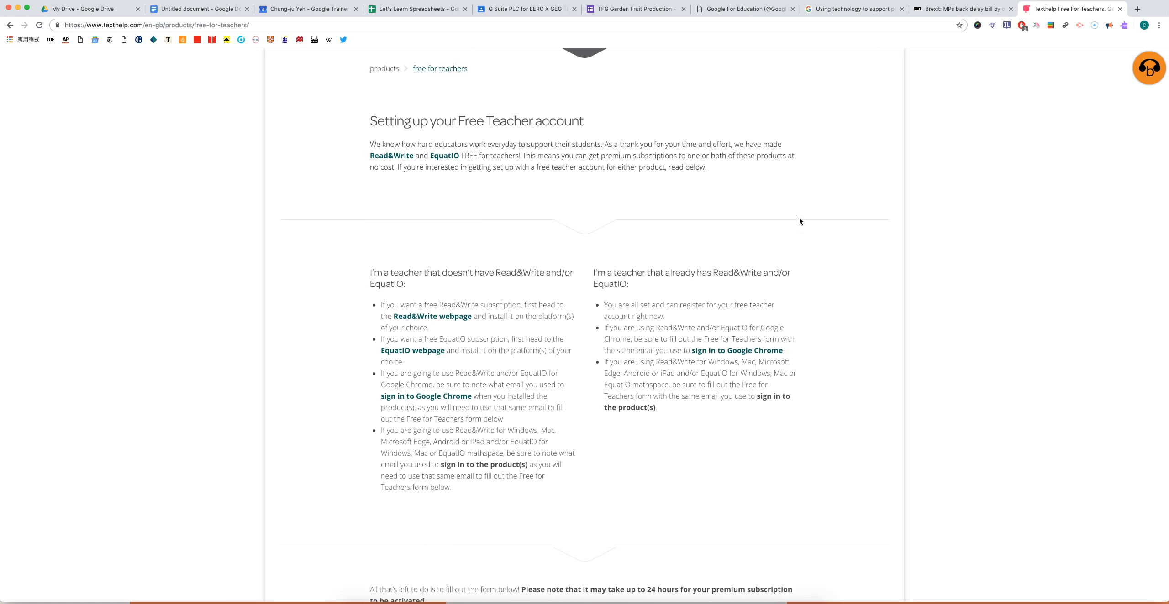
pyautogui.scroll(-11, 799, 222)
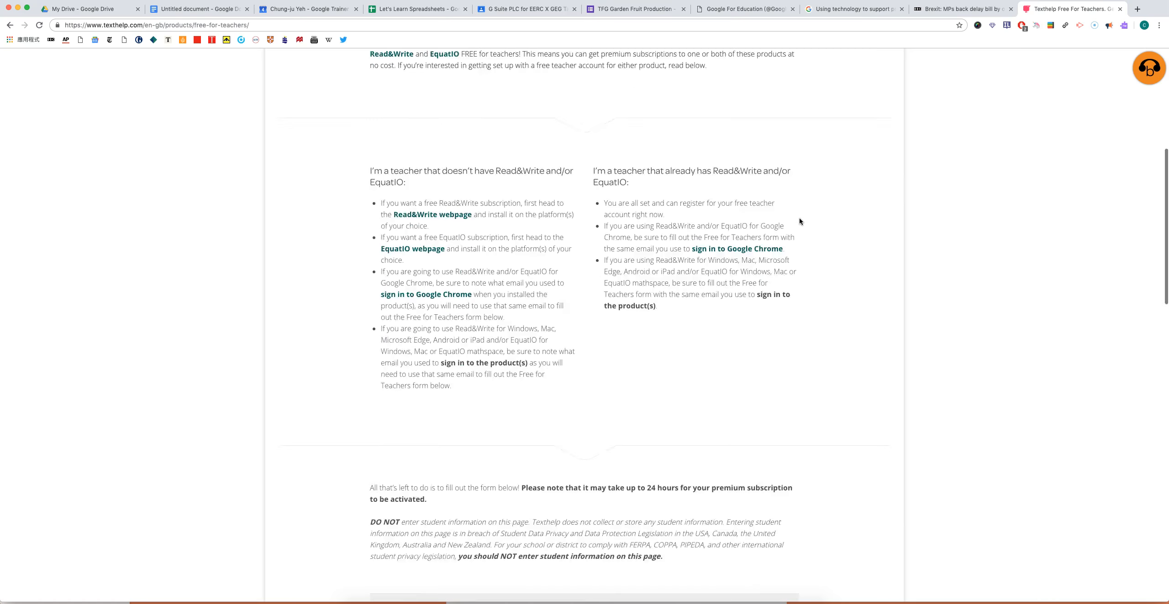
pyautogui.click(551, 421)
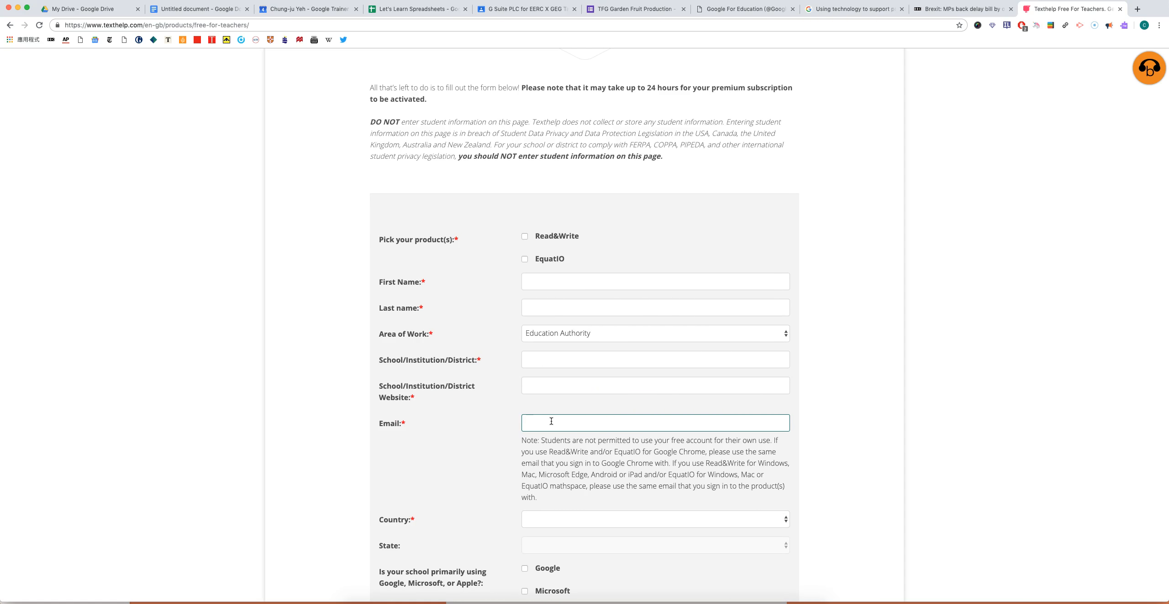
pyautogui.scroll(11, 553, 425)
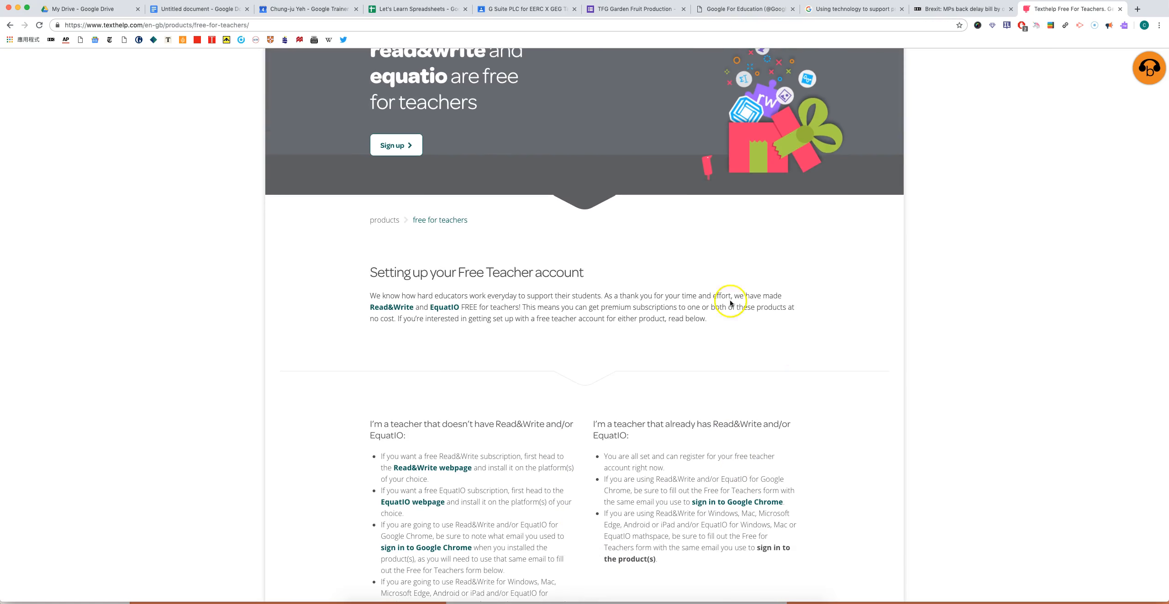
pyautogui.scroll(2, 765, 341)
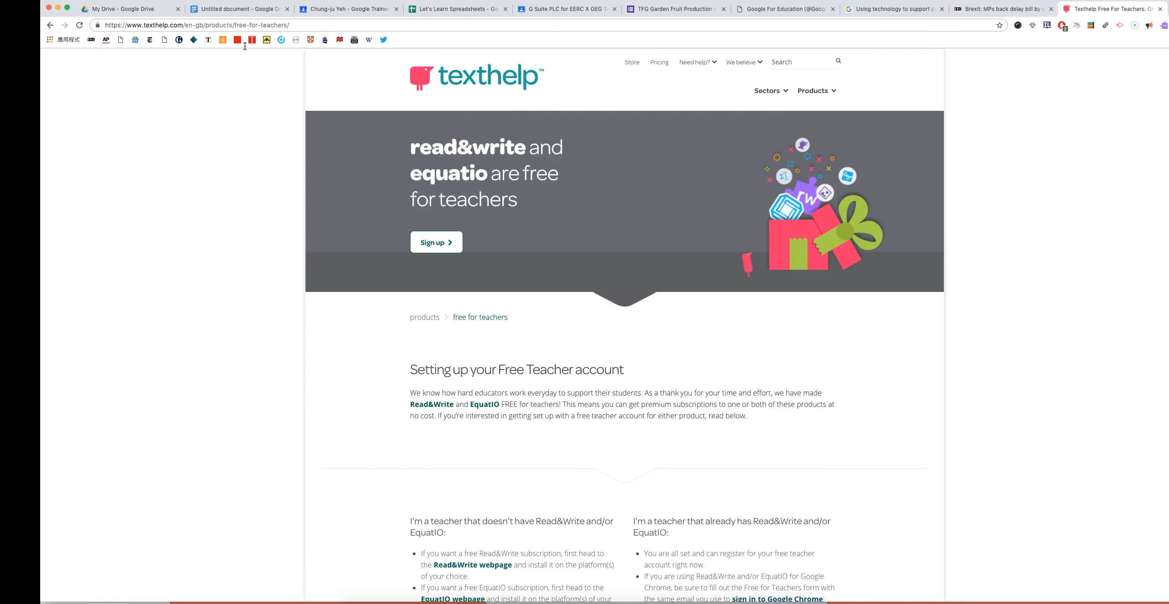
# - Switch to the other browser window, which shows the blog post introducing Read&Write
pyautogui.hotkey('ctrl', 'Right')
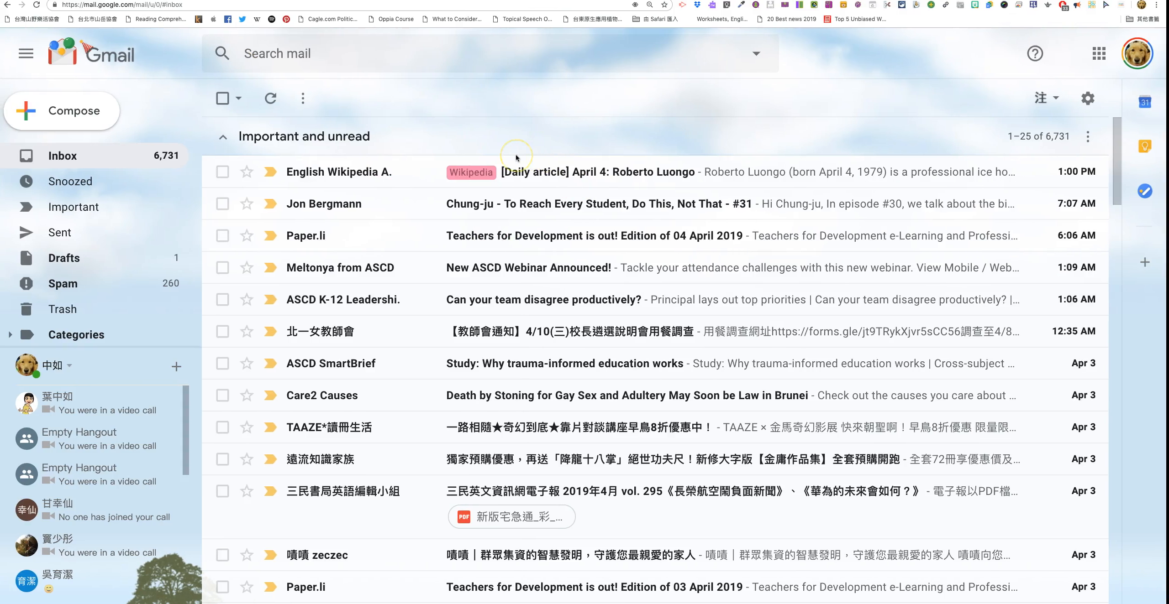
pyautogui.hotkey('ctrl', 'Left')
pyautogui.hotkey('ctrl', 'Up')
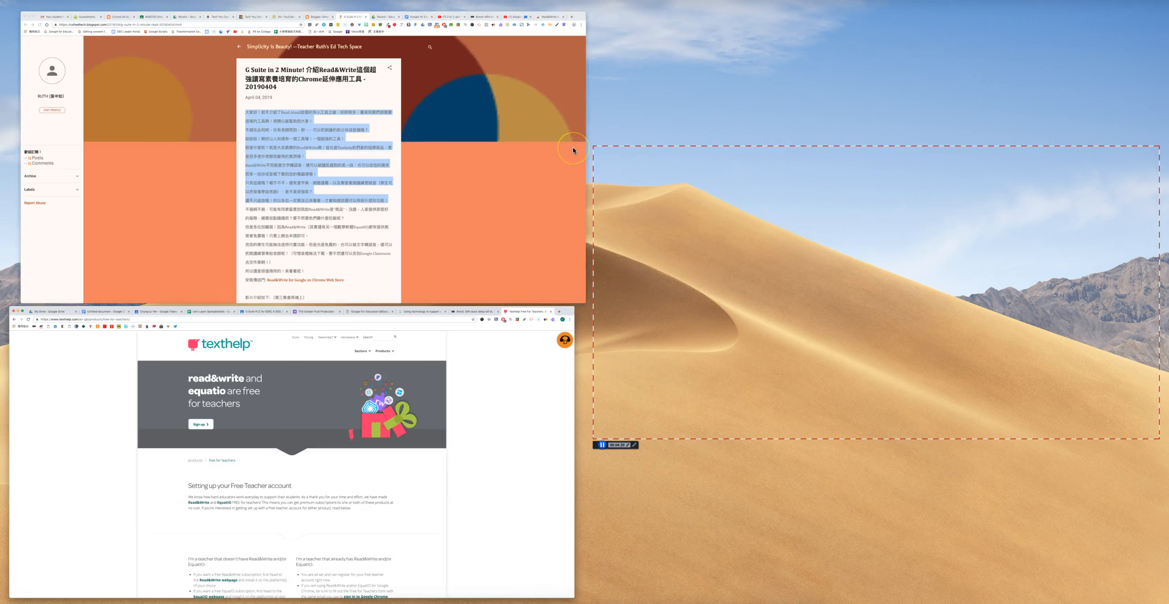
pyautogui.hotkey('ctrl', 'Right')
pyautogui.hotkey('ctrl', 'Up')
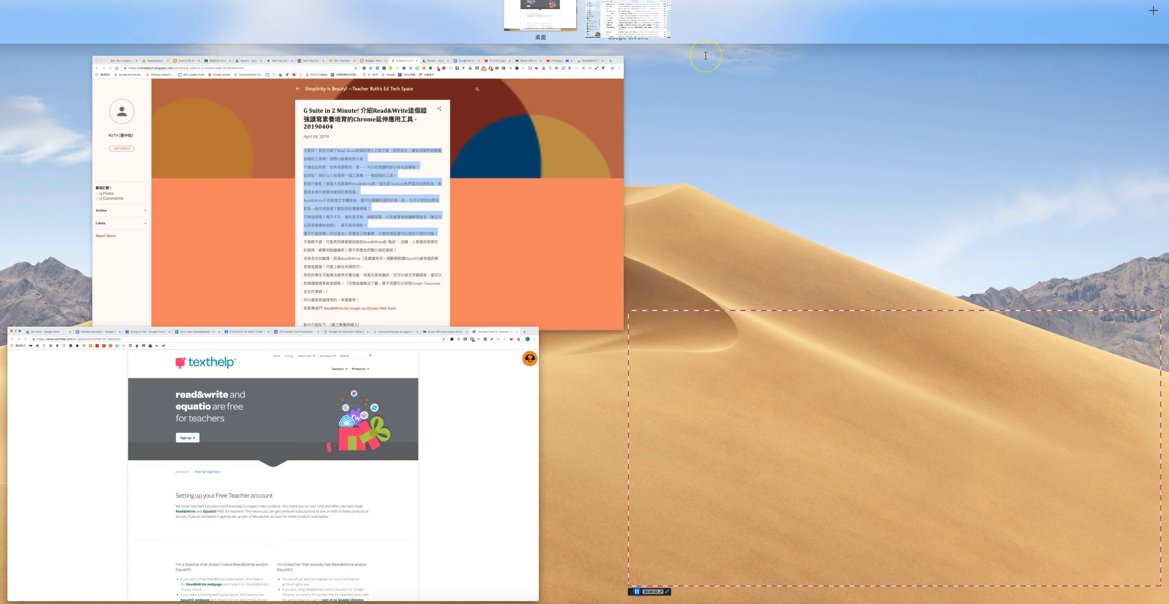
pyautogui.click(356, 196)
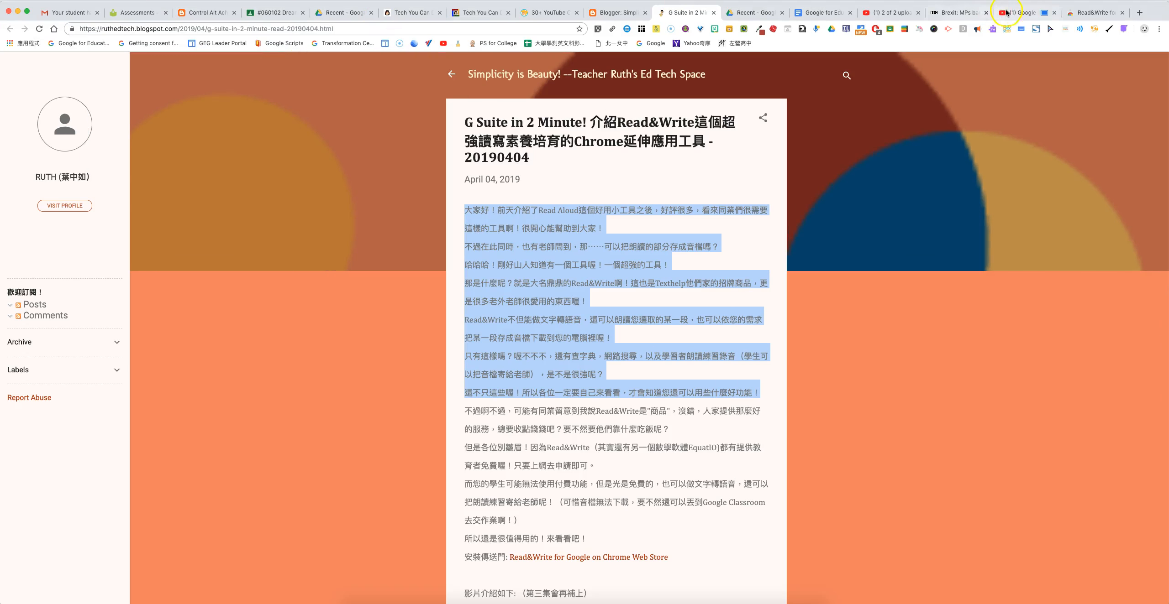
# - Find the BBC Brexit article among the open pages and open Texthelp.com from its Read&Write toolbar
pyautogui.click(1095, 13)
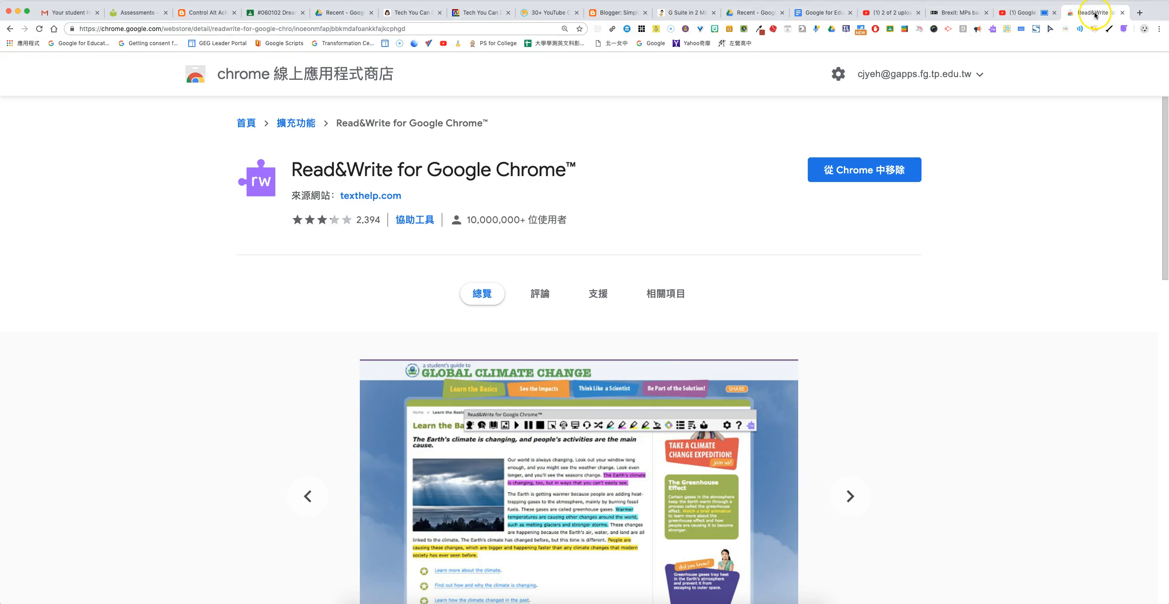
pyautogui.click(1021, 14)
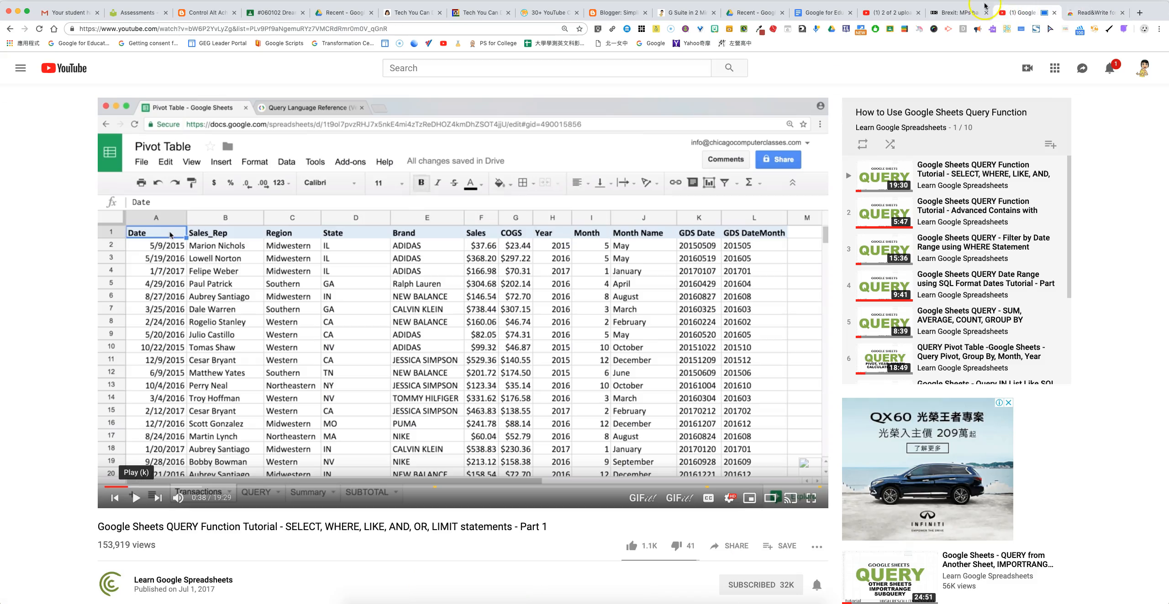
pyautogui.click(956, 13)
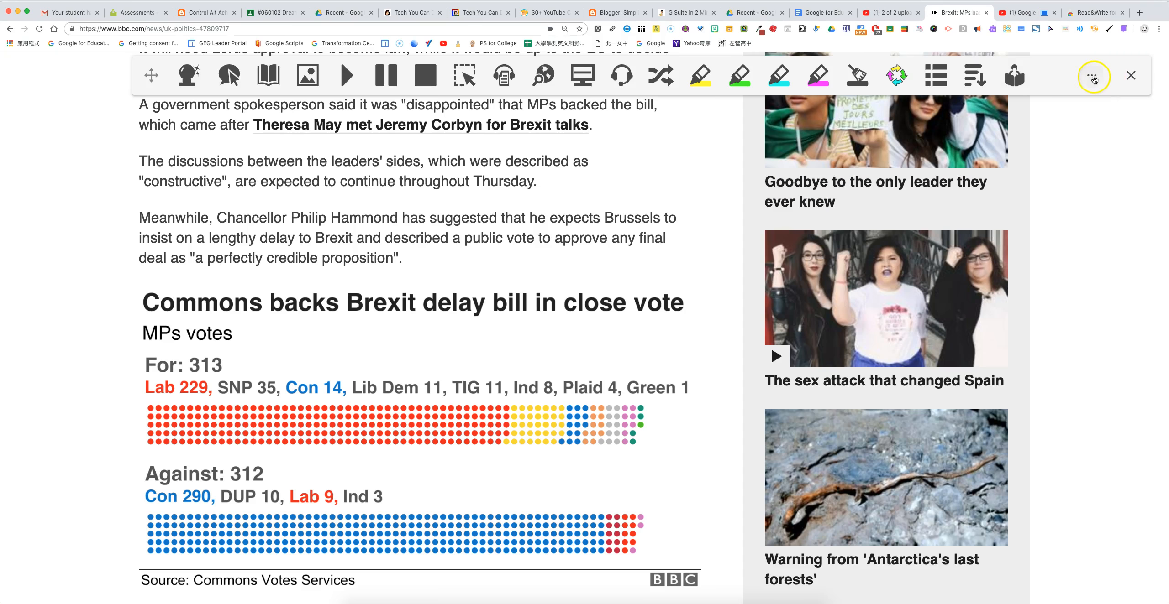
pyautogui.click(1093, 78)
pyautogui.click(1021, 251)
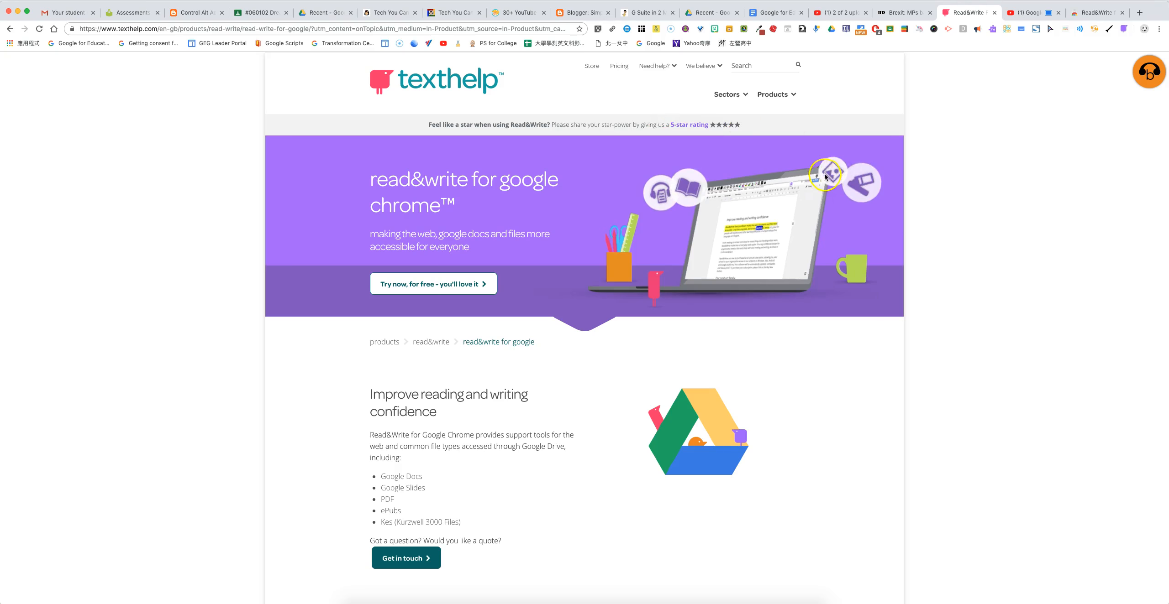
# - Look through the Read&Write for Google Chrome page and open the Texthelp store's sign-in page from the site
pyautogui.scroll(-2, 804, 325)
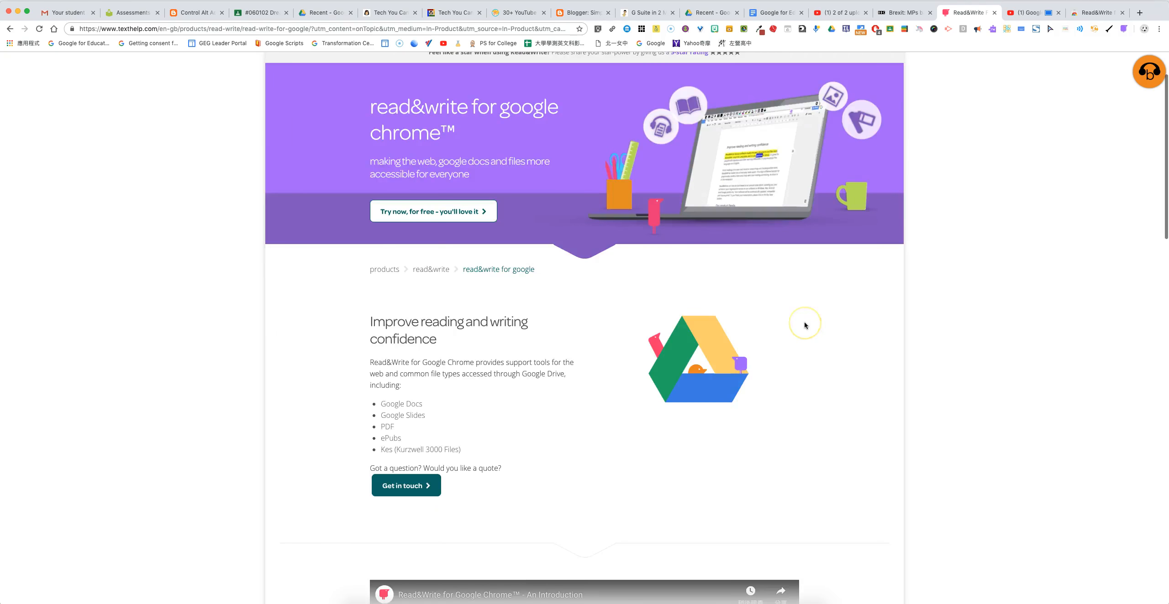
pyautogui.scroll(-10, 805, 325)
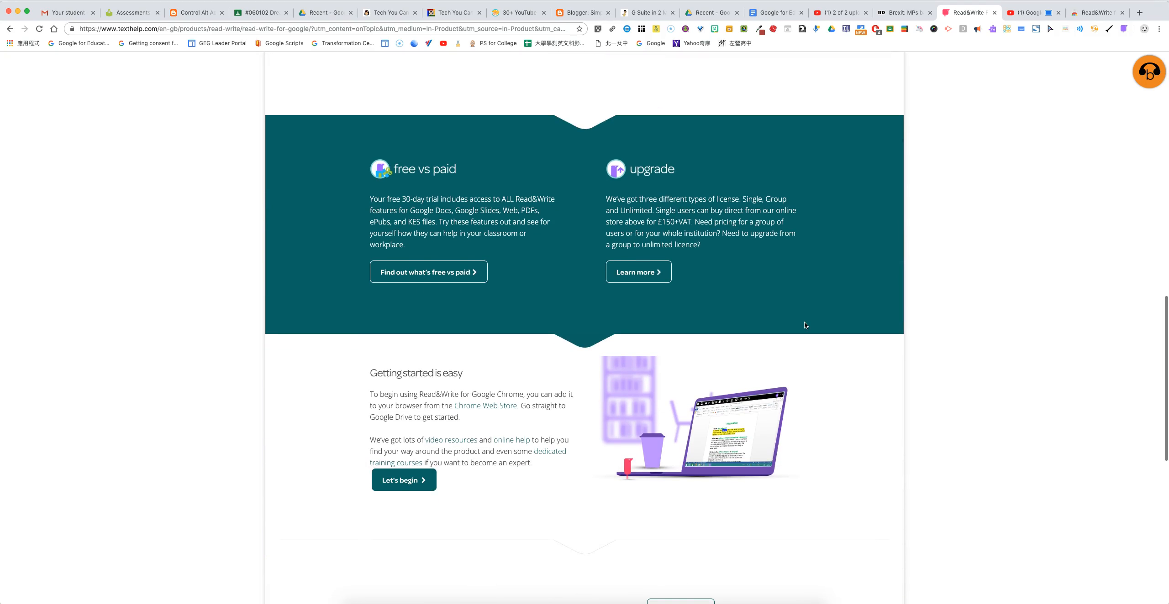
pyautogui.scroll(12, 650, 222)
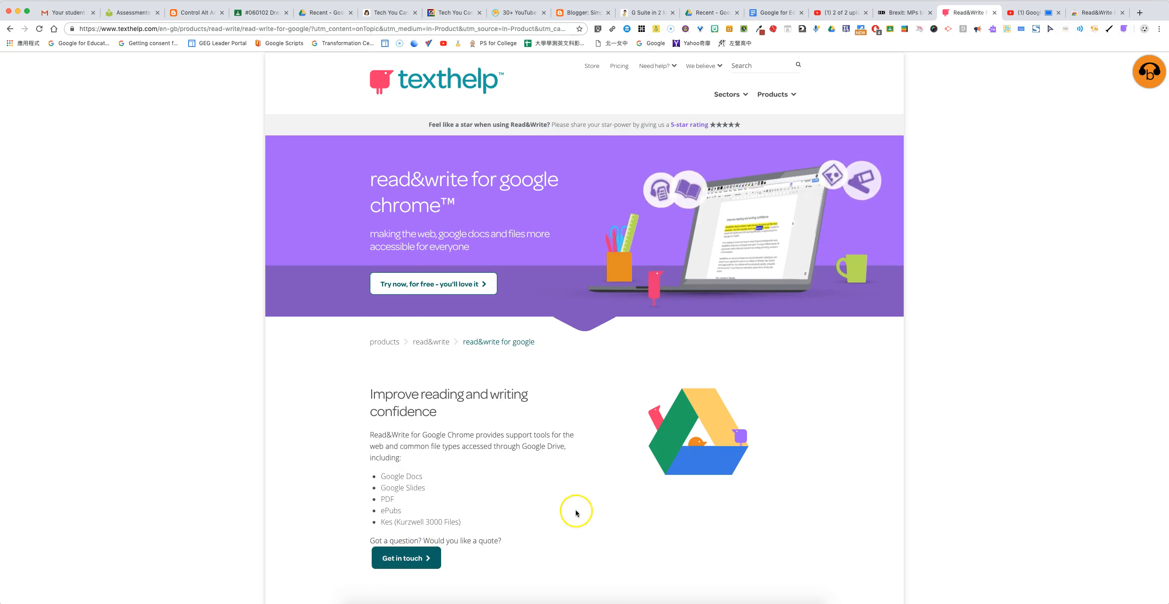
pyautogui.scroll(-15, 571, 502)
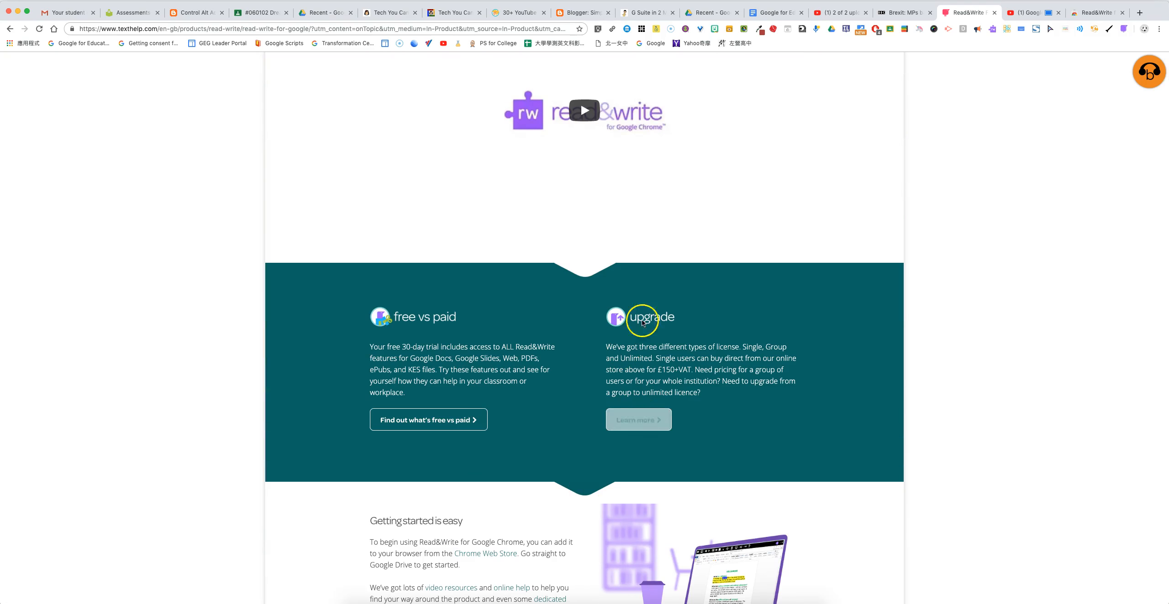
pyautogui.scroll(15, 725, 390)
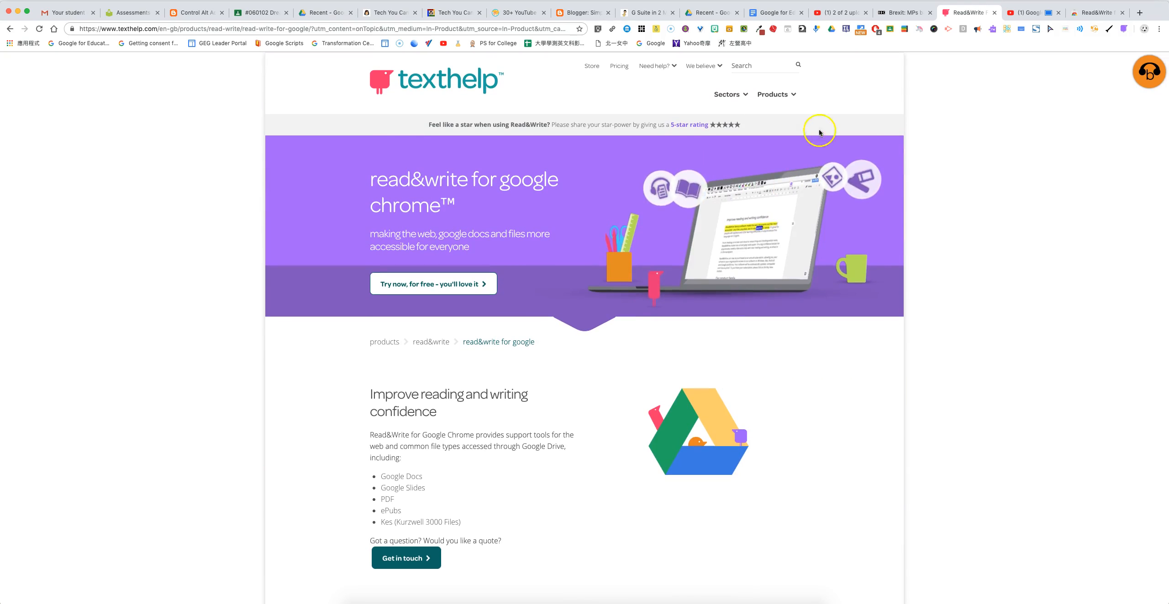
pyautogui.click(776, 95)
pyautogui.click(721, 133)
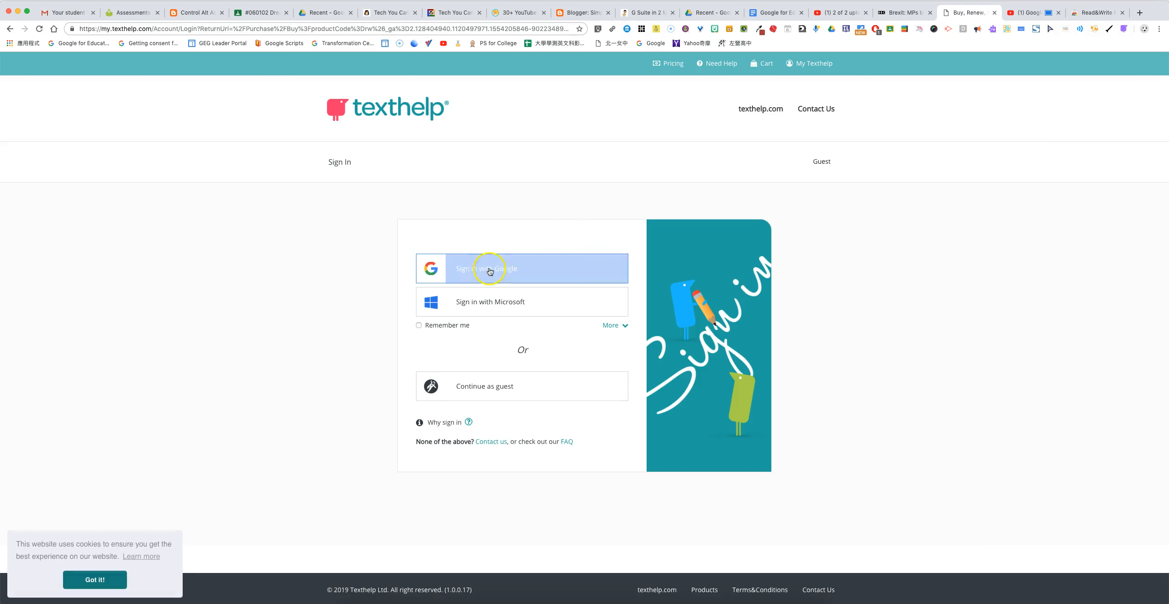
# - Sign in to the Texthelp store with the teacher's school Google account
pyautogui.click(484, 274)
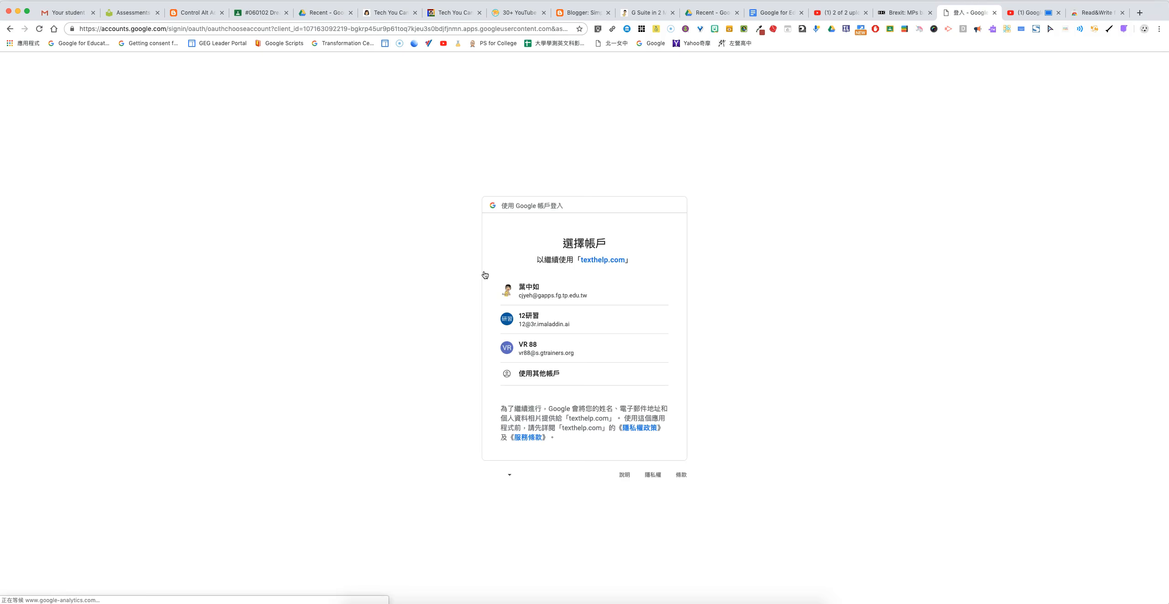
pyautogui.click(529, 292)
pyautogui.click(542, 295)
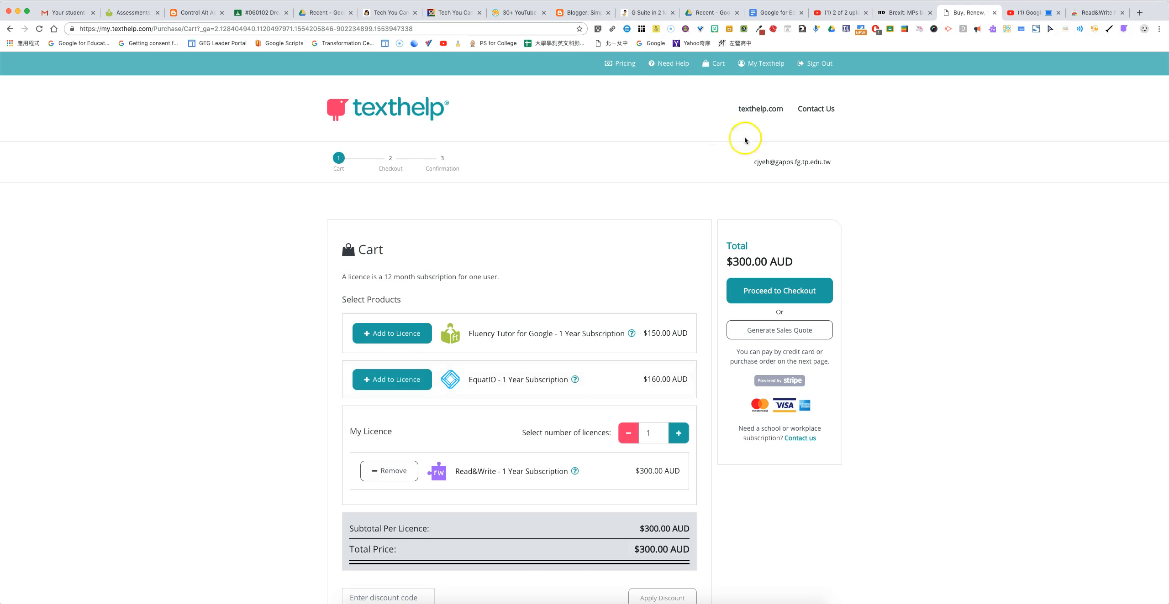
# - Open the My Licences list in My Texthelp and enlarge the page to 125%
pyautogui.click(761, 66)
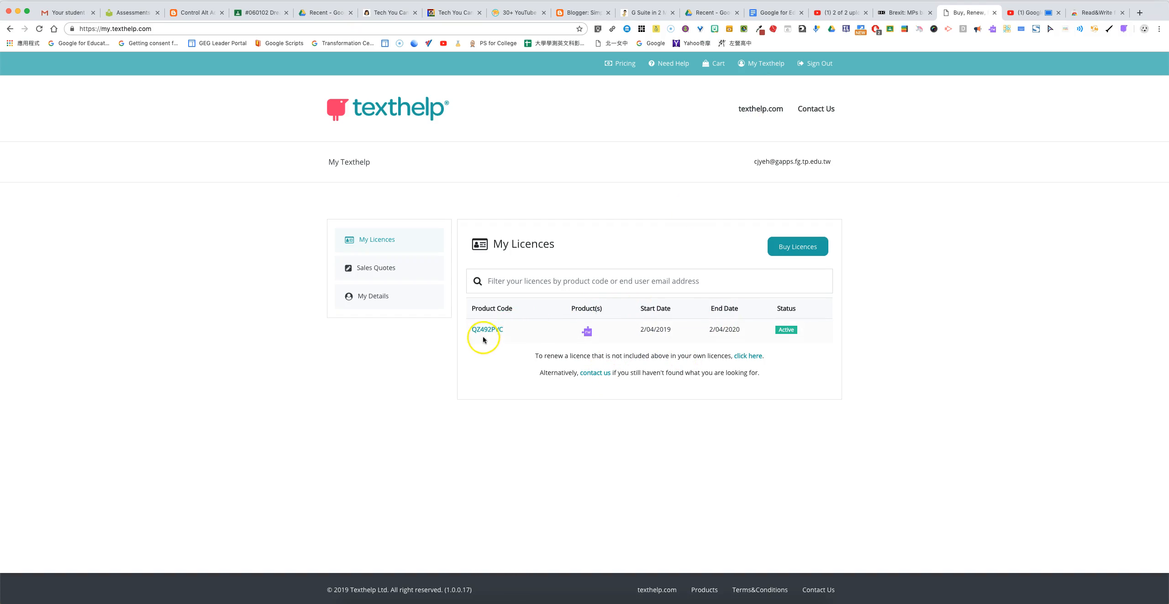
pyautogui.press('super+equal')
pyautogui.press('super+equal')
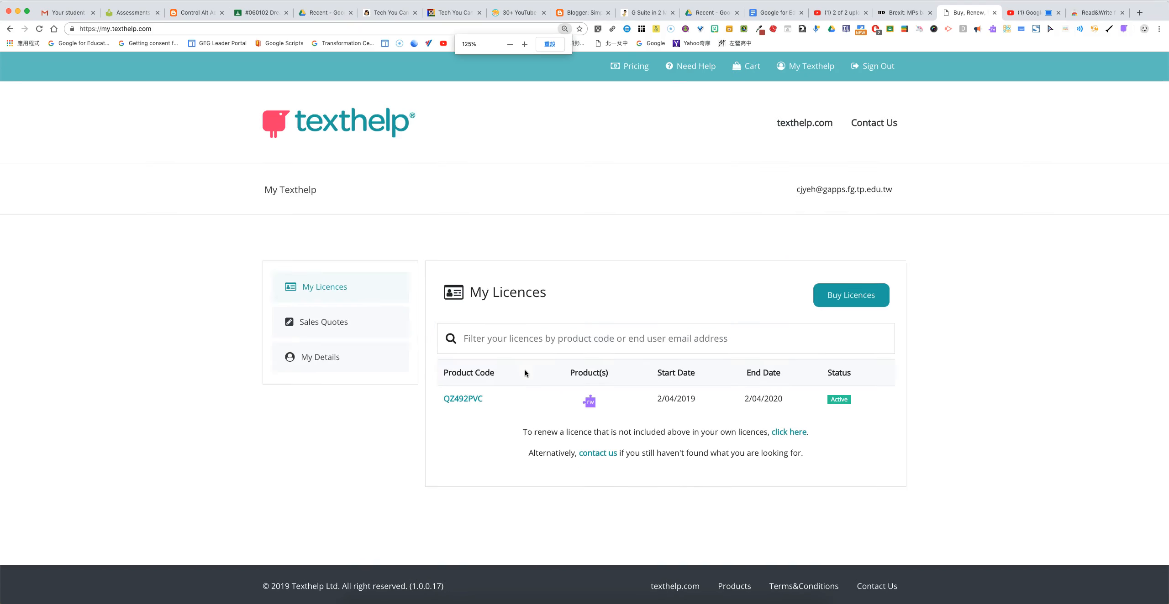
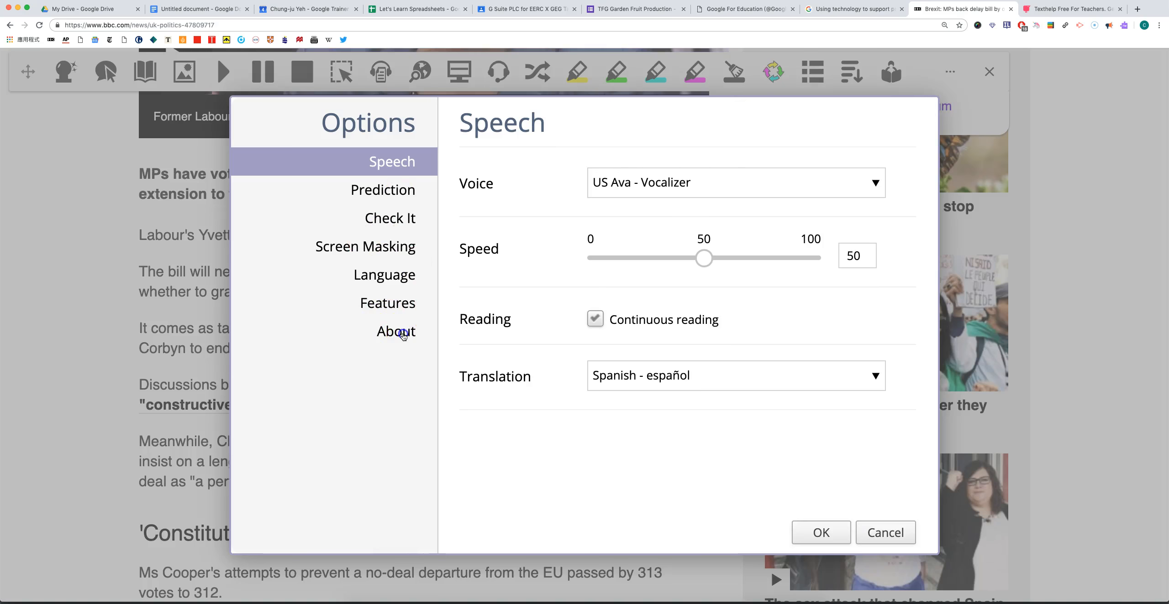
# - Cancel the Read&Write options, reopen them at the About section, and select the Product Code field used for activation
pyautogui.click(602, 242)
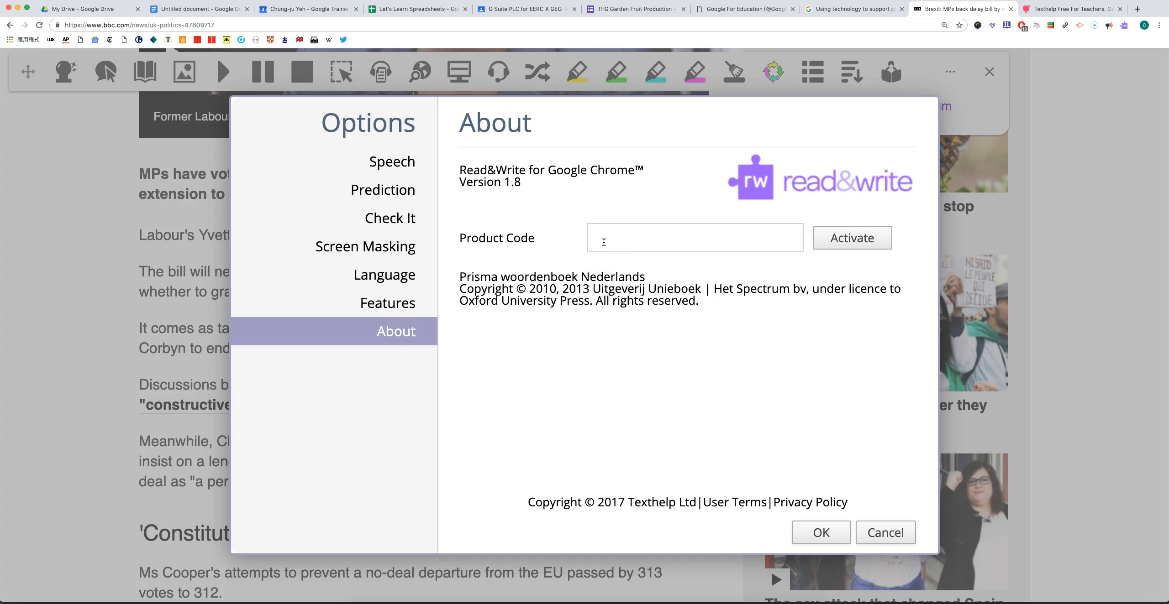
pyautogui.click(885, 533)
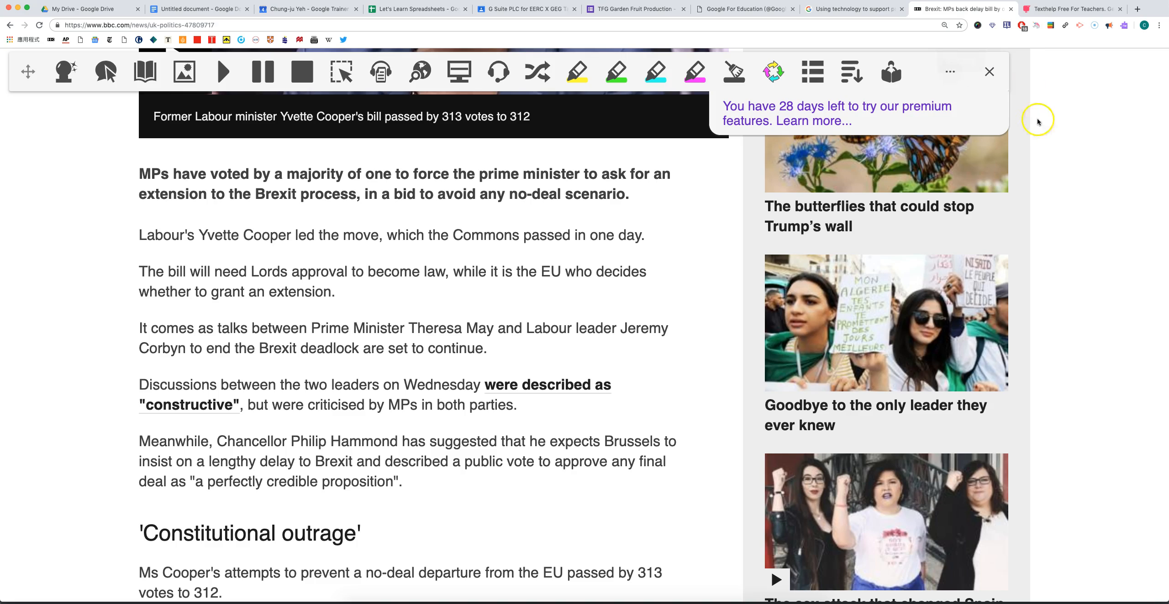
pyautogui.click(953, 72)
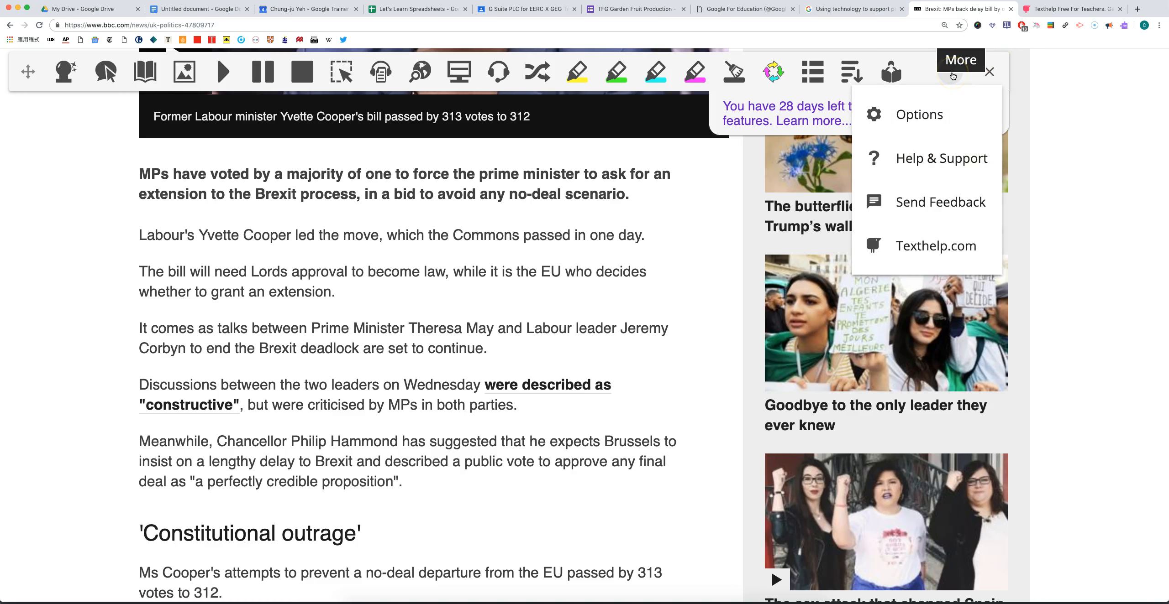
pyautogui.click(907, 118)
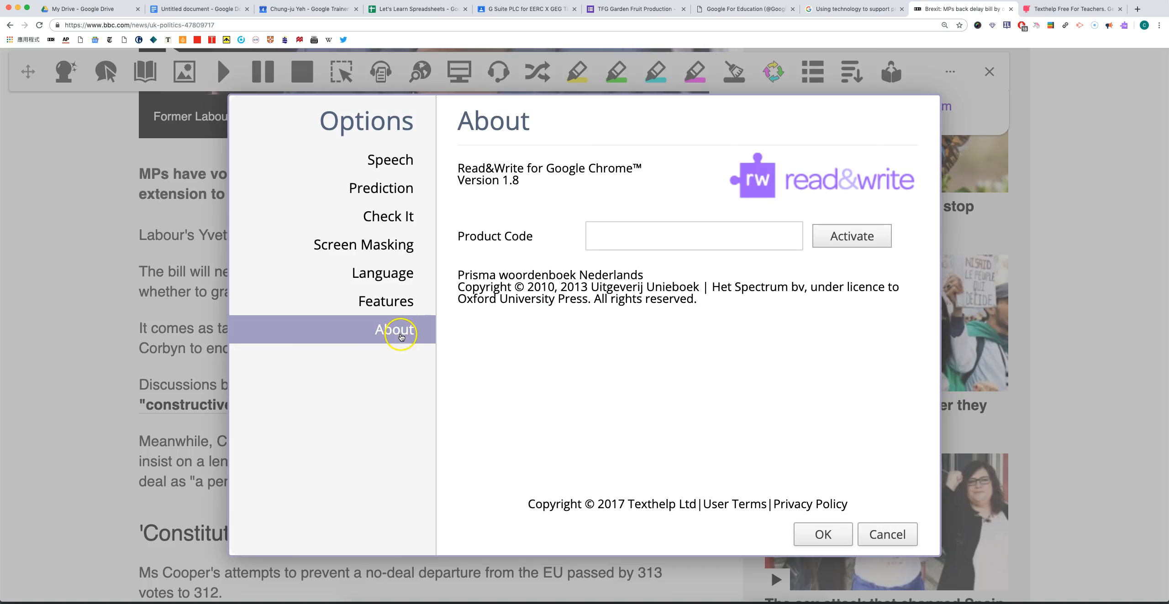
pyautogui.click(610, 235)
pyautogui.click(867, 268)
# - Open the Speech options and examine the available reading voices, from US Ava down to Google 國語（臺灣）
pyautogui.click(391, 168)
pyautogui.click(391, 166)
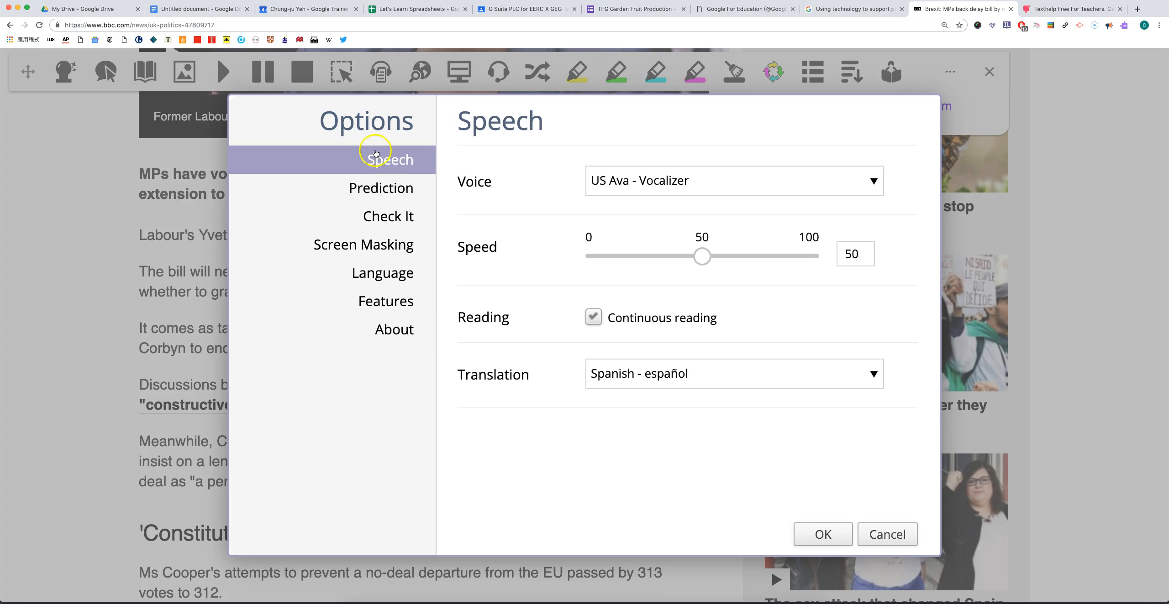
pyautogui.click(382, 126)
pyautogui.click(867, 180)
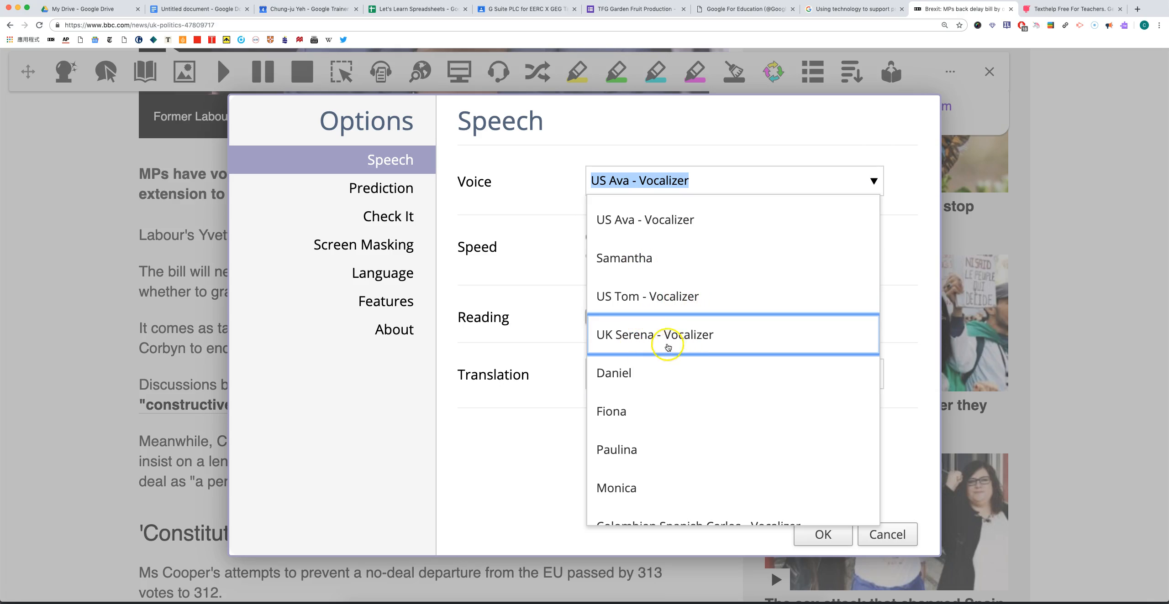
pyautogui.scroll(-5, 680, 406)
pyautogui.scroll(1, 684, 412)
pyautogui.scroll(-15, 683, 412)
pyautogui.scroll(-20, 684, 412)
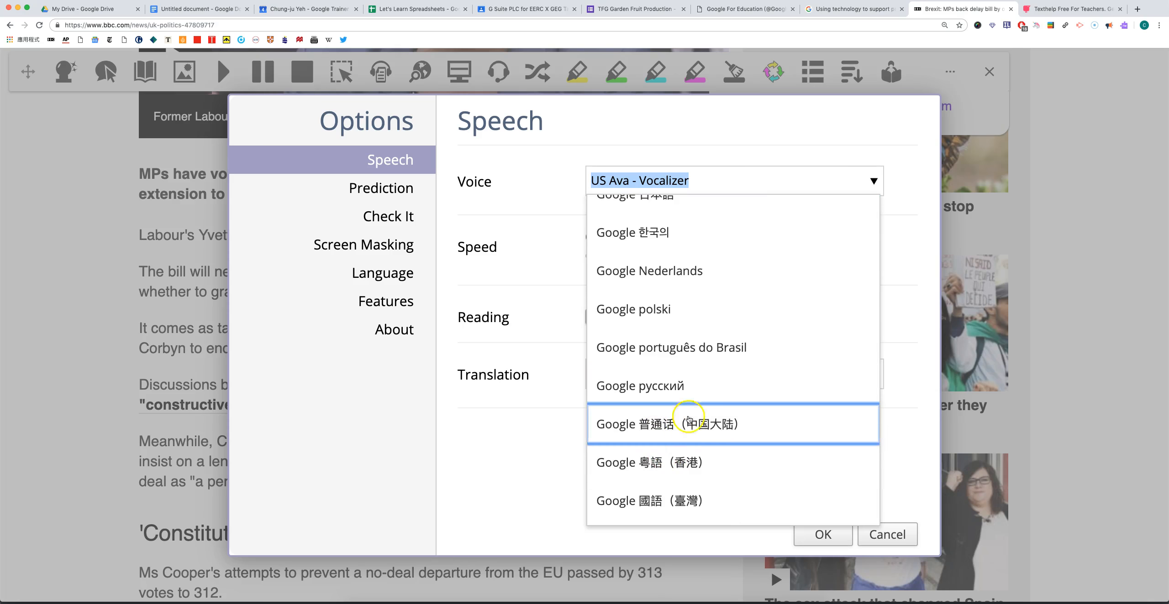
pyautogui.click(668, 499)
pyautogui.click(505, 476)
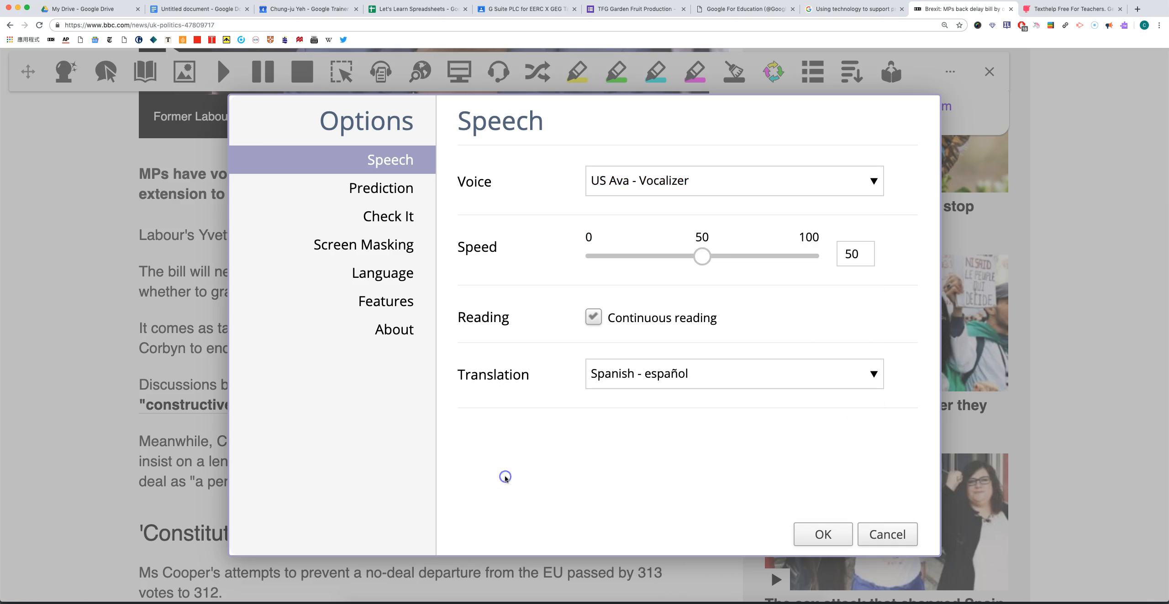
# - Open the Speech translation languages and examine the choices, from English down to Xhosa and back up to the Chinese variants
pyautogui.click(671, 374)
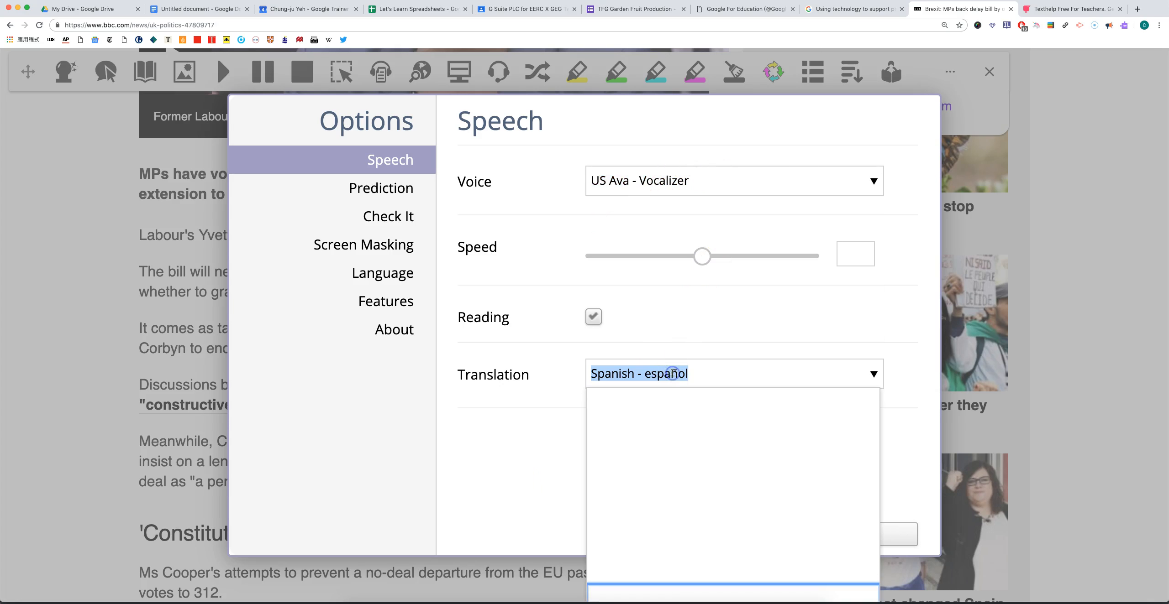
pyautogui.scroll(-15, 769, 475)
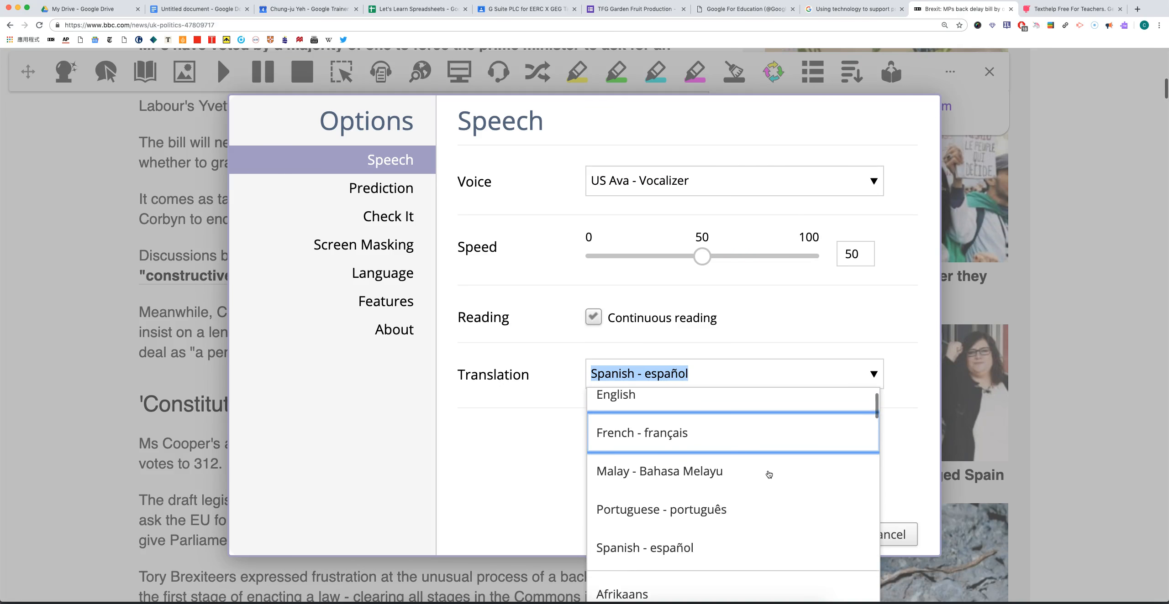
pyautogui.scroll(-20, 769, 475)
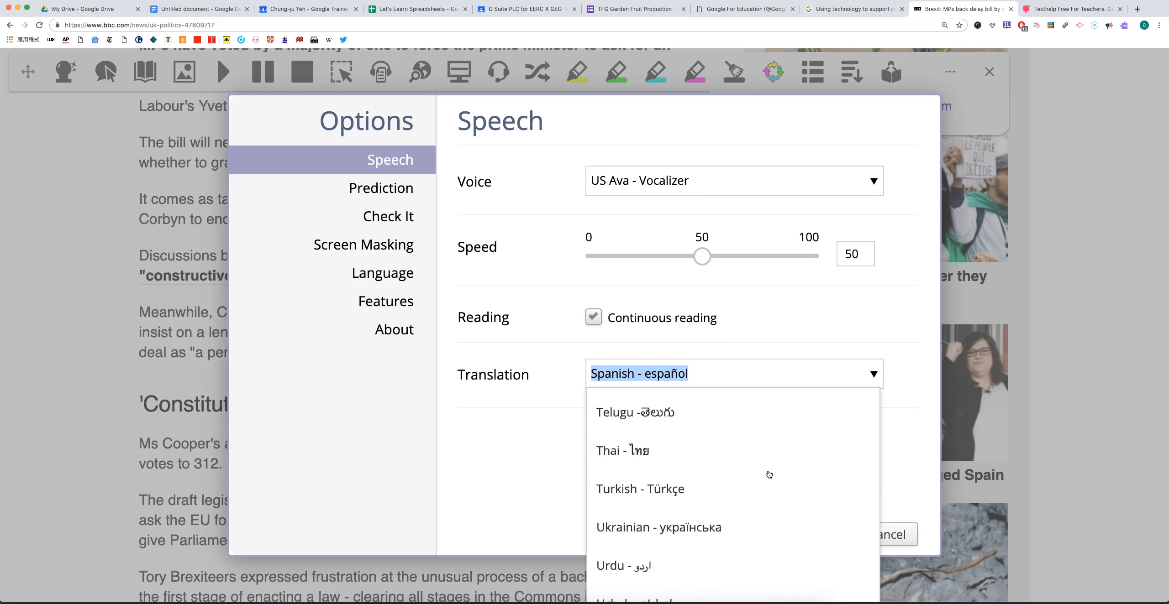
pyautogui.click(756, 504)
pyautogui.scroll(-10, 756, 506)
pyautogui.scroll(10, 756, 506)
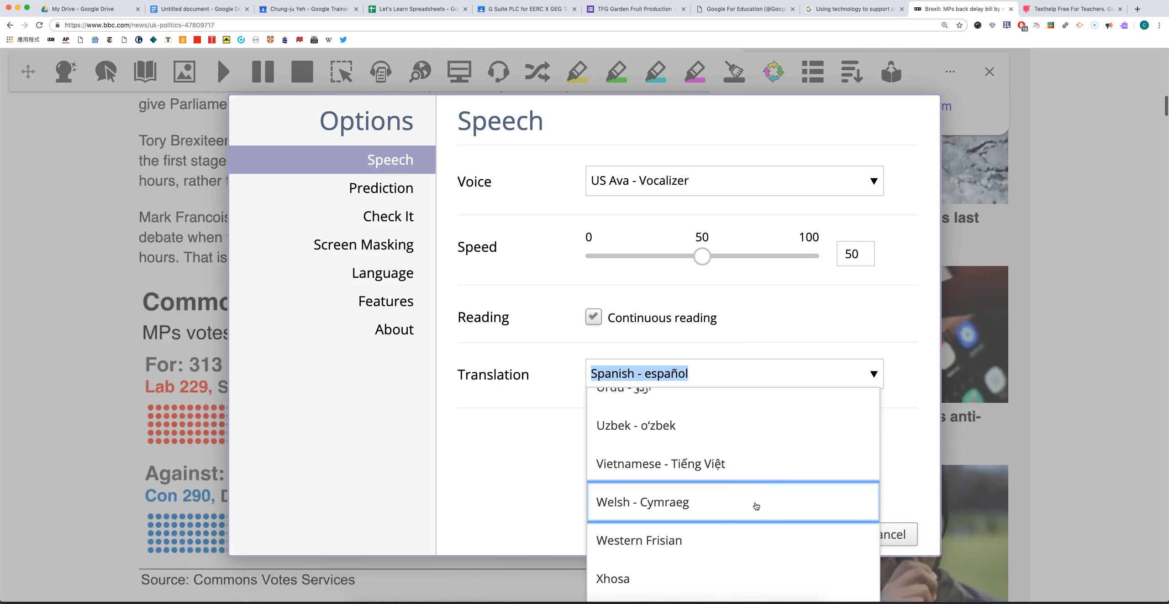
pyautogui.scroll(20, 708, 489)
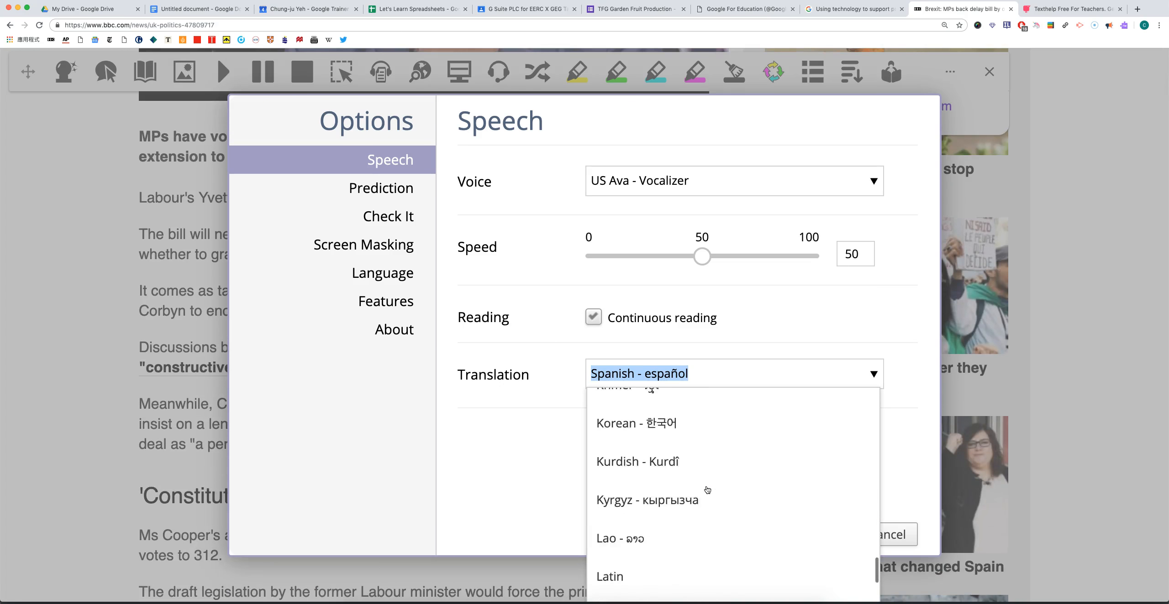
pyautogui.scroll(-3, 707, 489)
pyautogui.scroll(15, 707, 490)
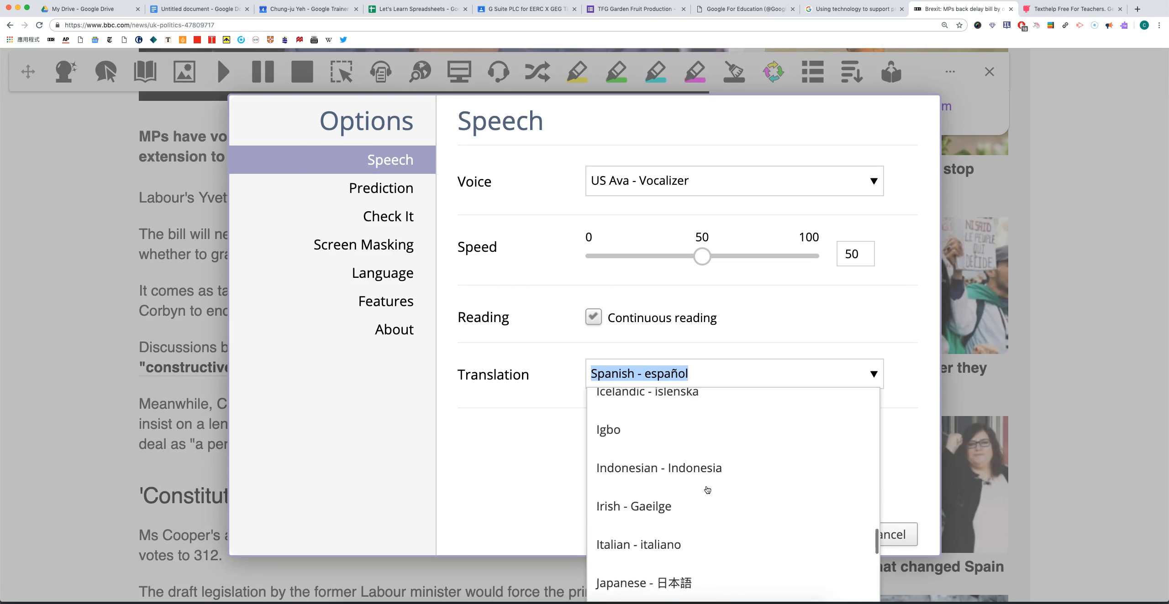
pyautogui.scroll(15, 707, 489)
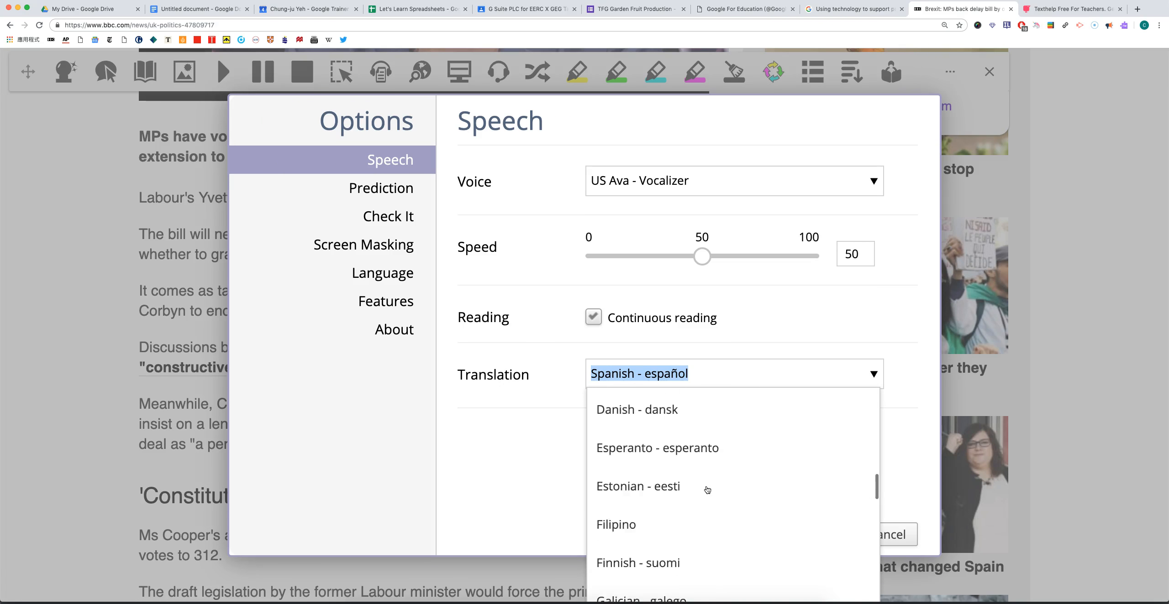
pyautogui.scroll(2, 707, 490)
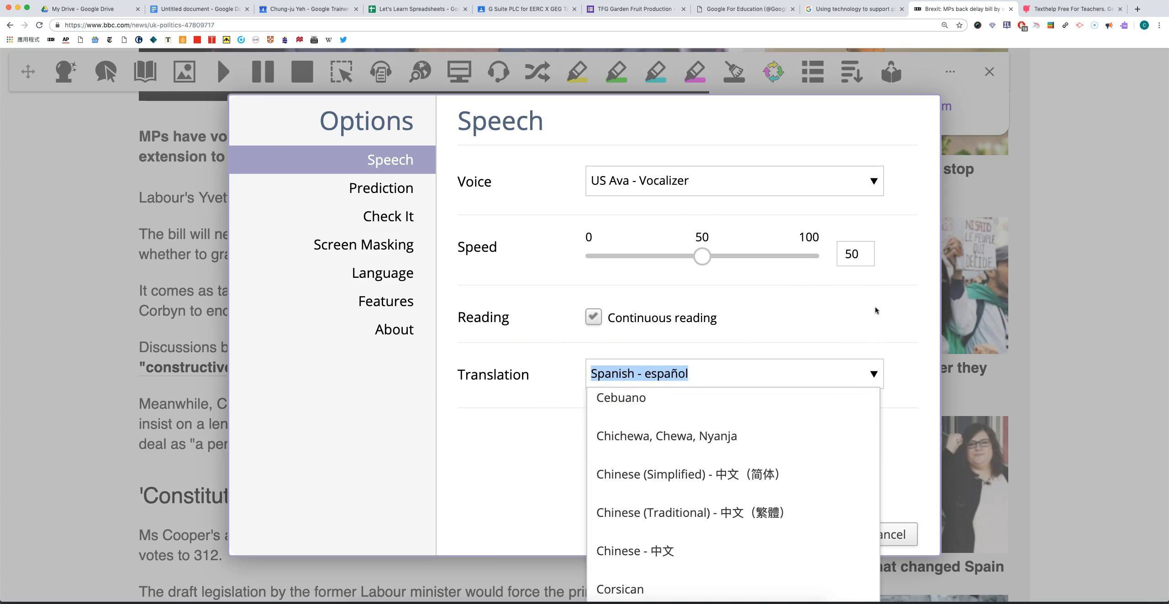
# - Set the Speech translation language to German - Deutsch
pyautogui.scroll(-5, 761, 484)
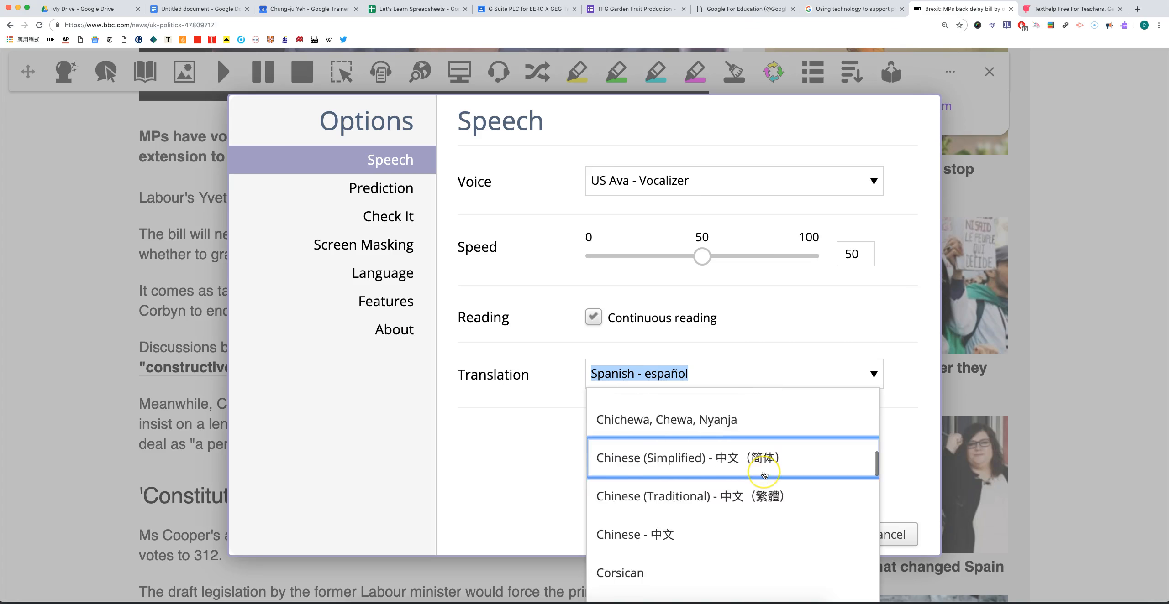
pyautogui.scroll(-5, 765, 476)
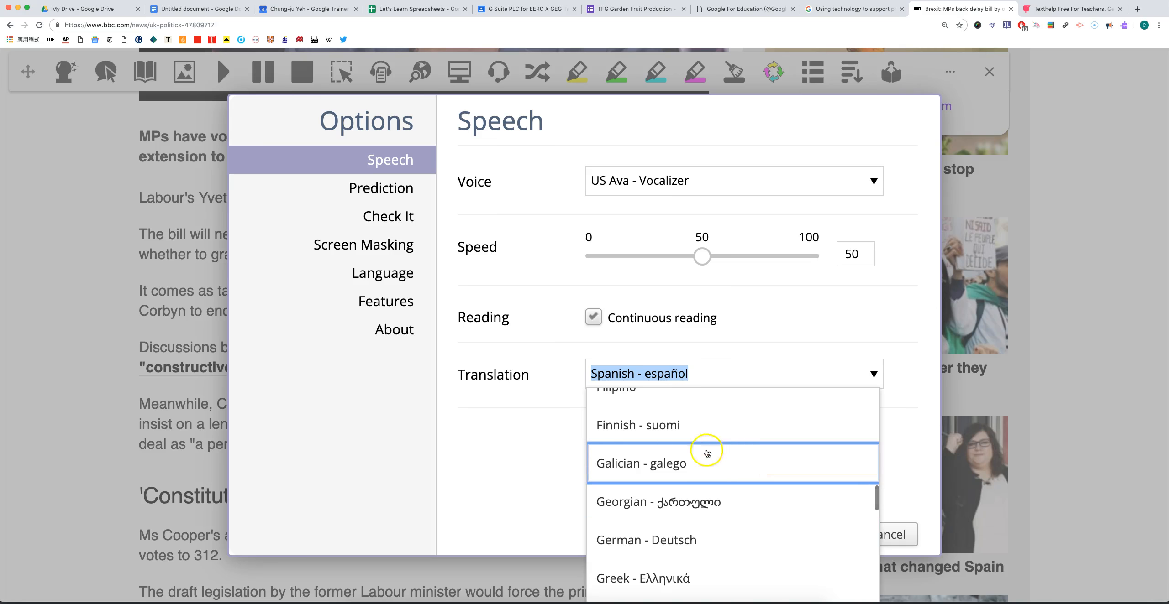
pyautogui.click(685, 543)
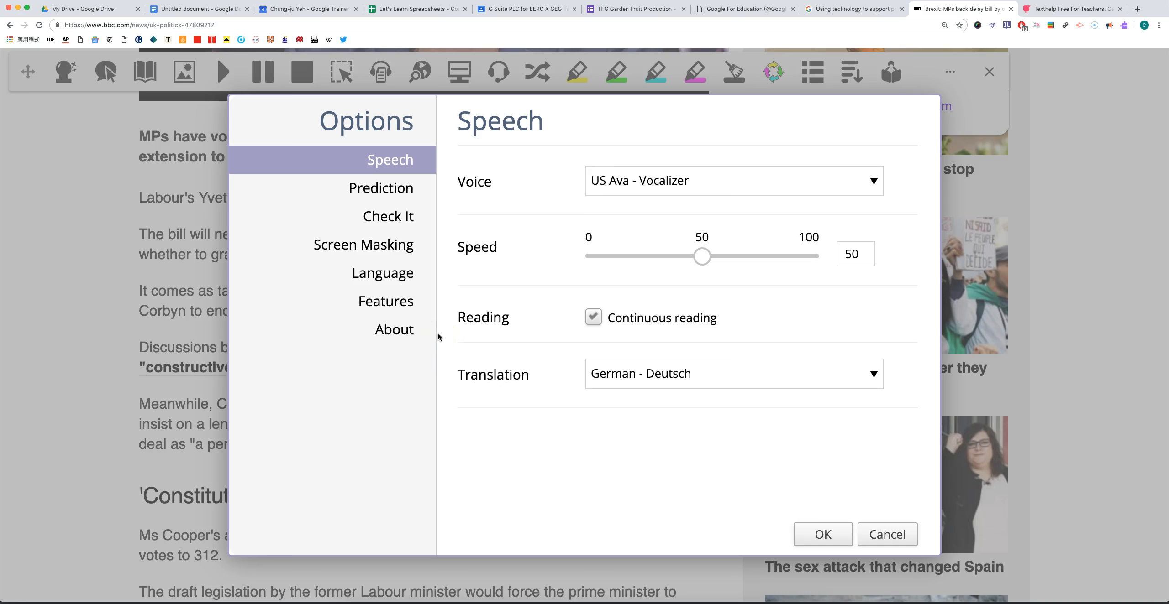
# - Show the Product Code field in the About options, and switch to the Texthelp window with the My Licences list
pyautogui.click(393, 329)
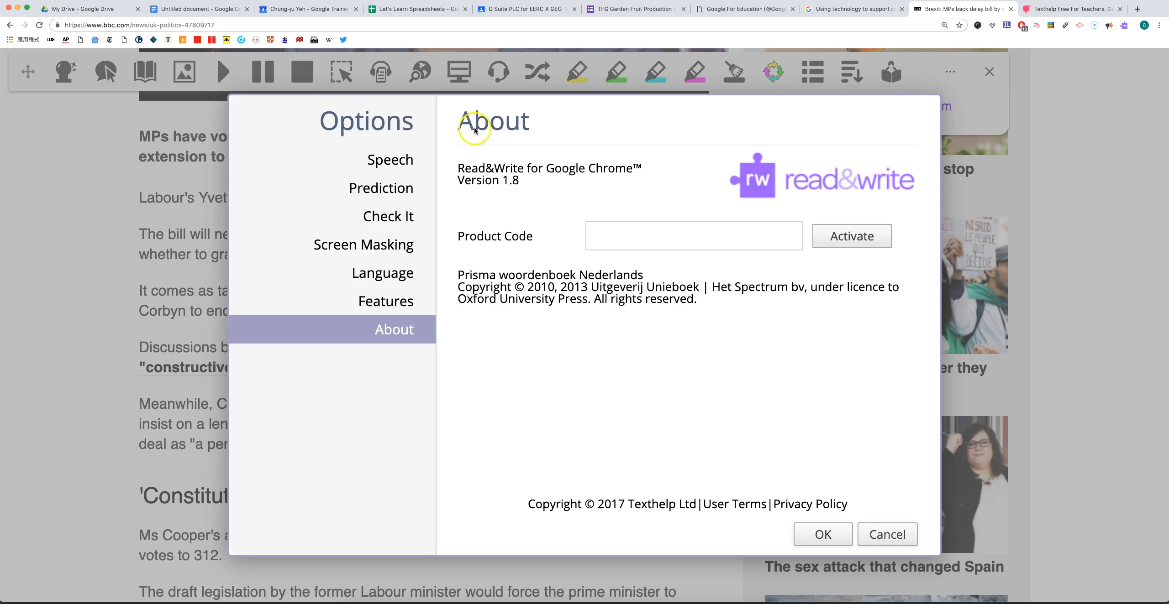
pyautogui.click(611, 236)
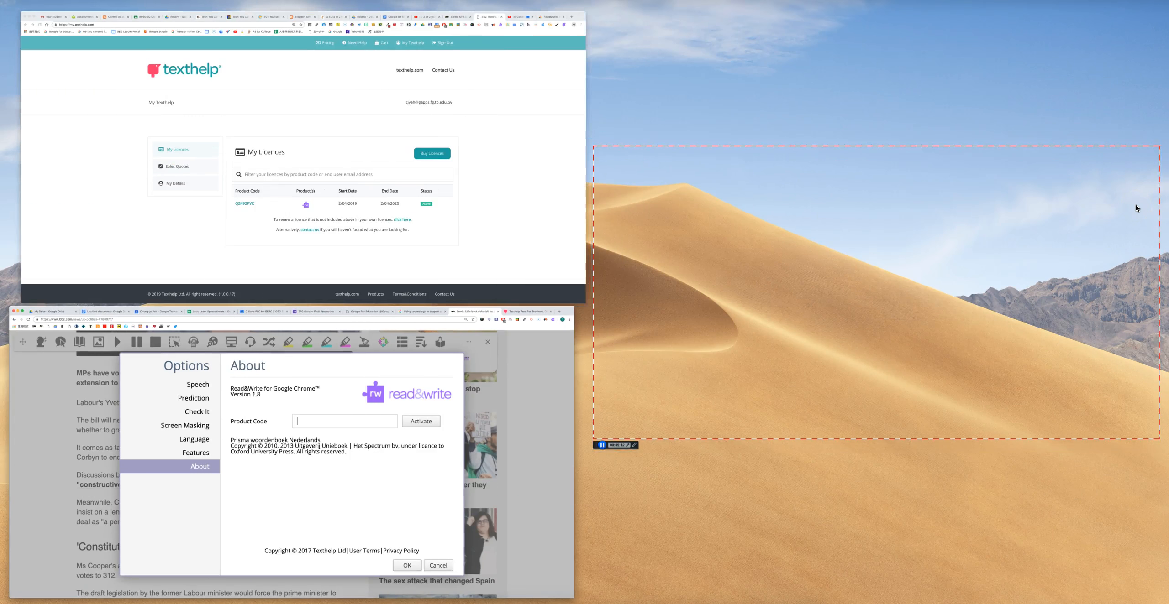
pyautogui.click(525, 197)
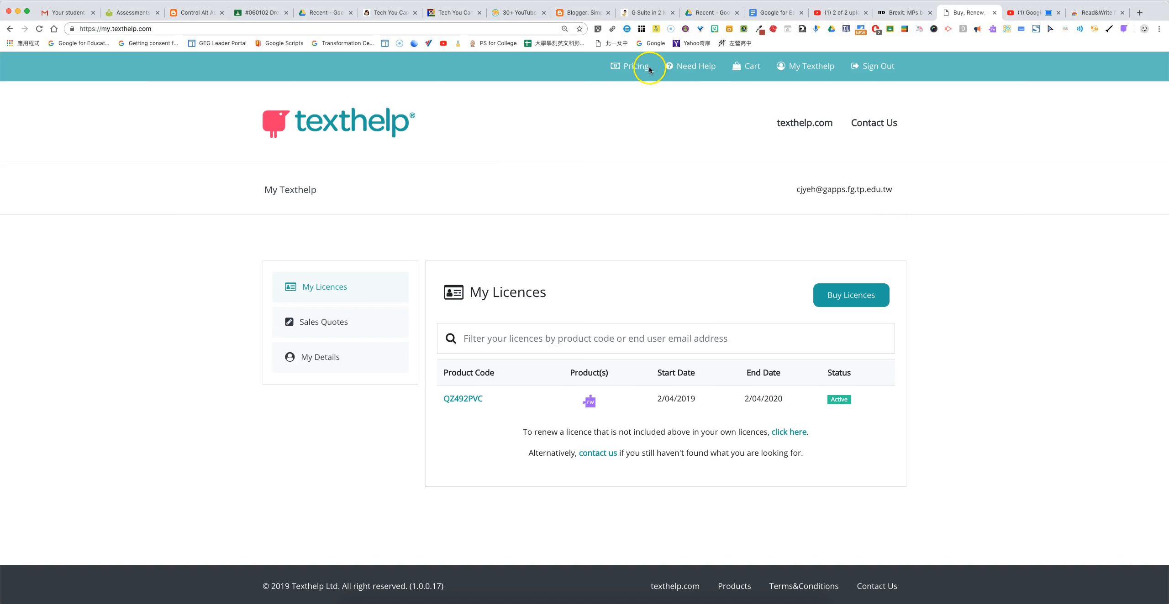